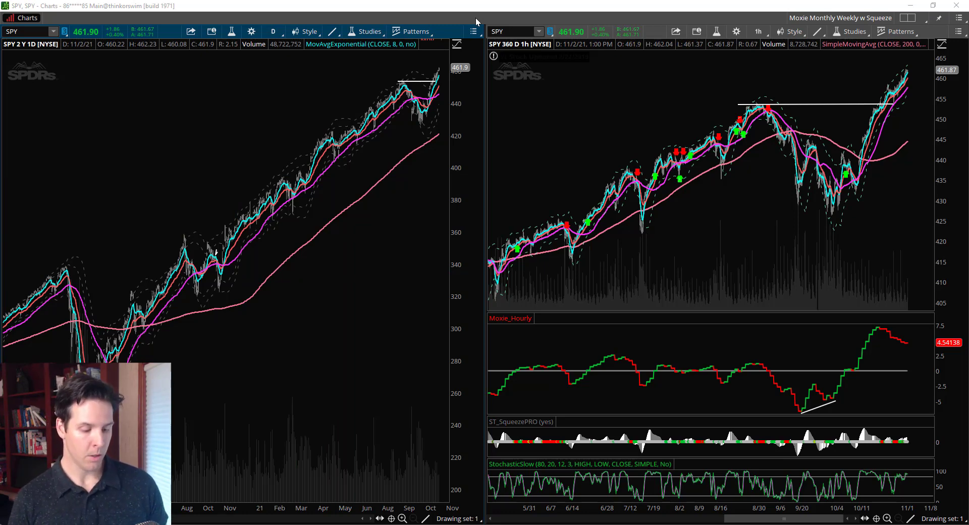
Annotate the daily and hourly timeframes and the saved grid layout control on the SPY charts
mouse_move(283, 16)
left_mouse_down()
mouse_move(262, 15)
mouse_move(285, 20)
left_mouse_up()
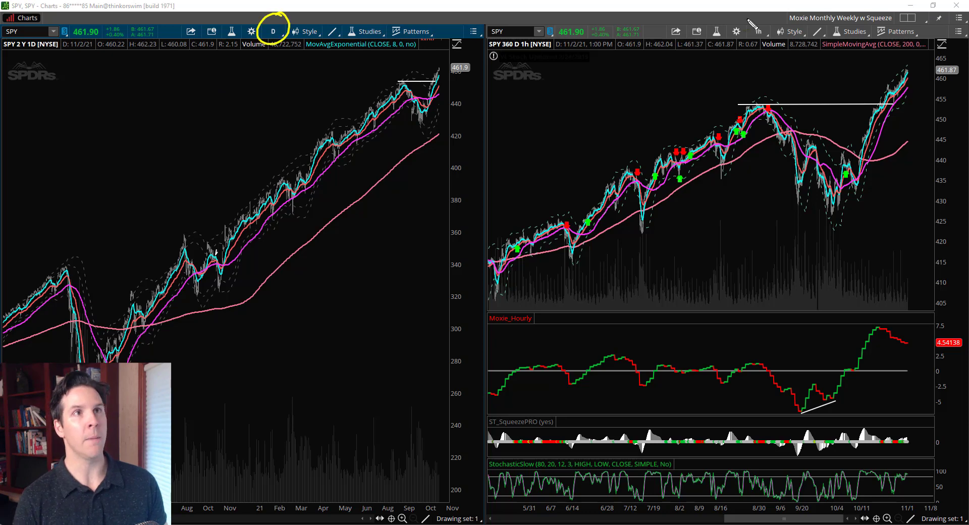
mouse_move(748, 20)
left_mouse_down()
mouse_move(770, 19)
mouse_move(746, 21)
left_mouse_up()
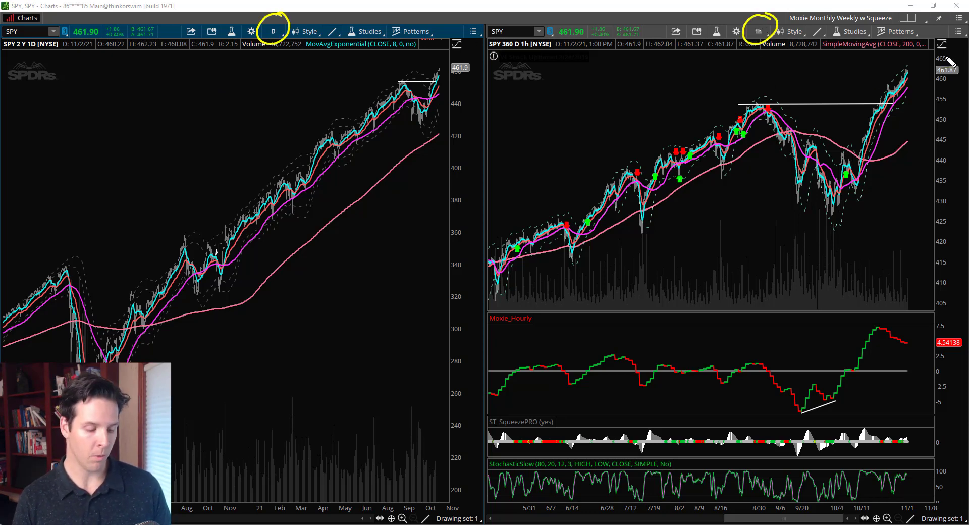
key("ctrl+z")
key("ctrl+z")
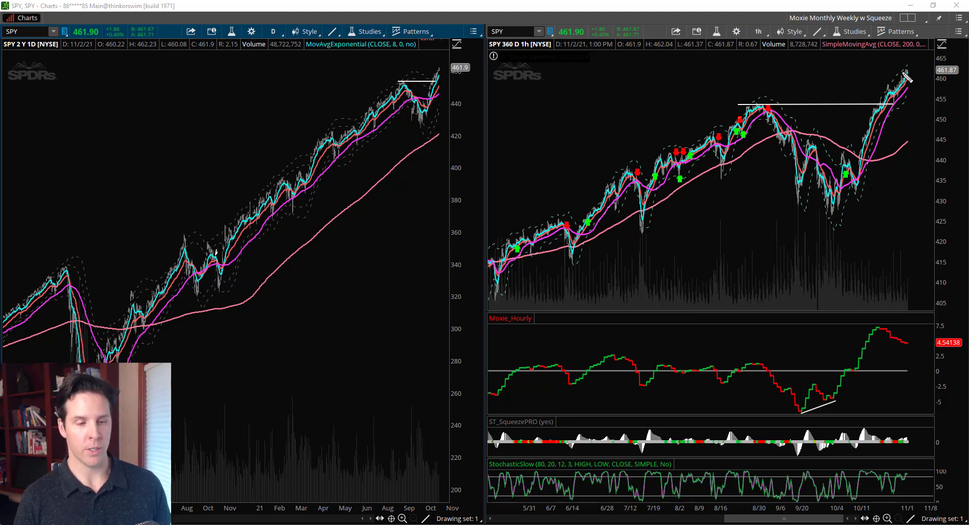
mouse_move(904, 4)
left_mouse_down()
mouse_move(866, 35)
mouse_move(932, 4)
left_mouse_up()
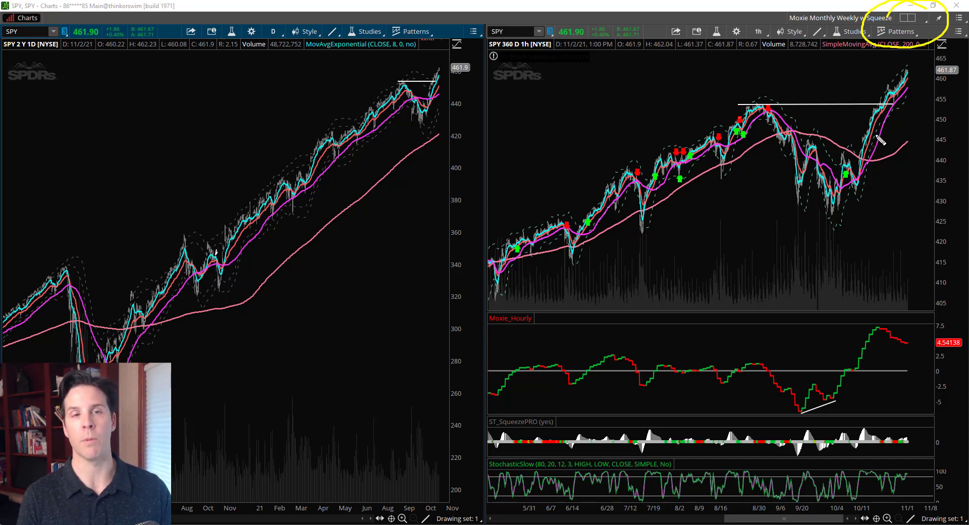
Show and dismiss the grid layout options, then circle the hourly chart's recent price action
left_click(916, 18)
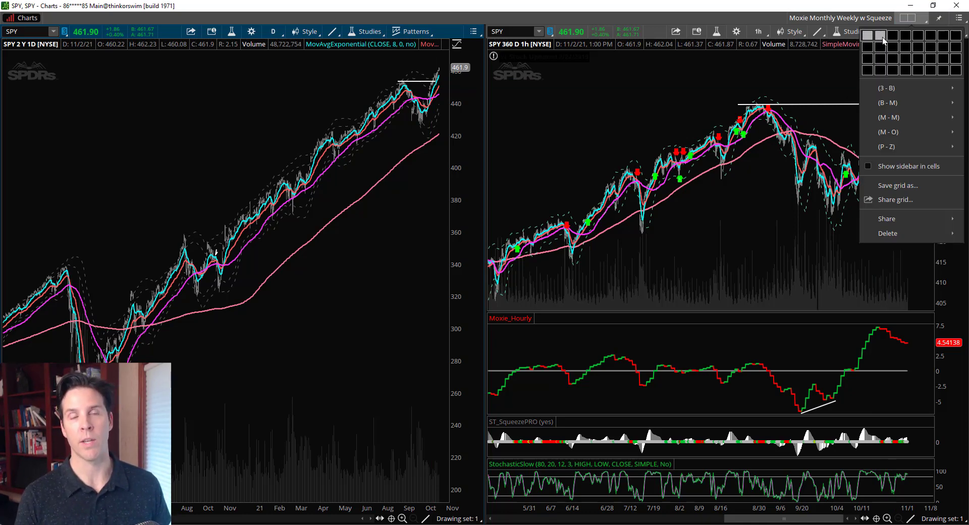
left_click(759, 18)
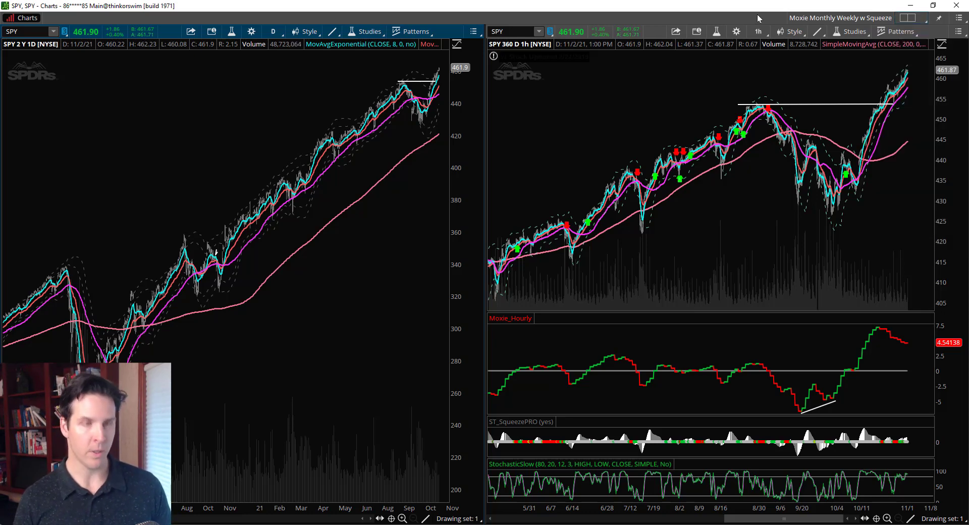
mouse_move(843, 105)
left_mouse_down()
mouse_move(953, 167)
mouse_move(729, 65)
left_mouse_up()
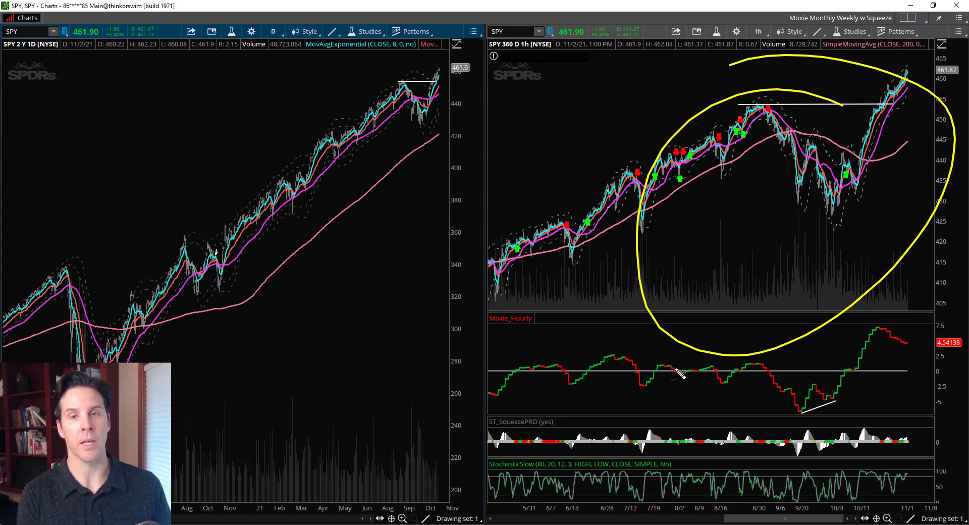
key("Escape")
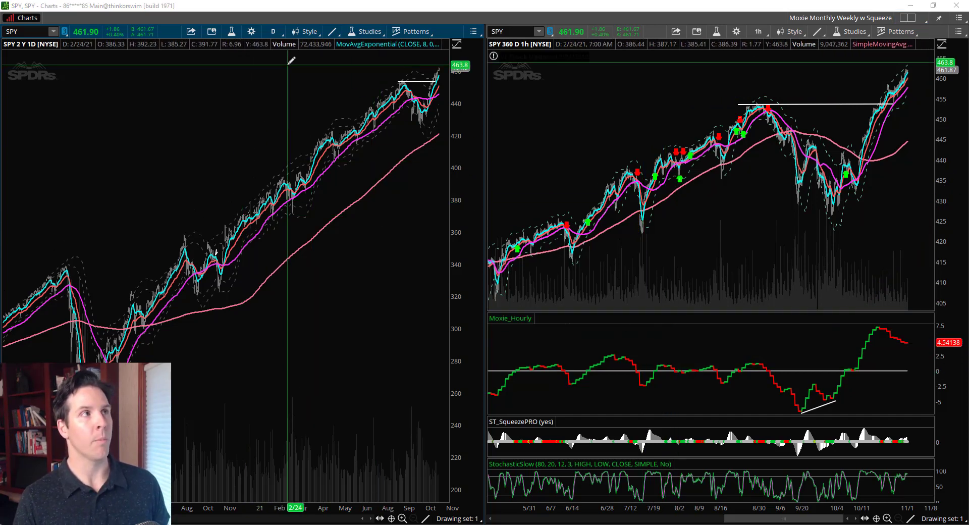
Bring up Chart Settings on its Appearance options with the Candle chart type
left_click(252, 32)
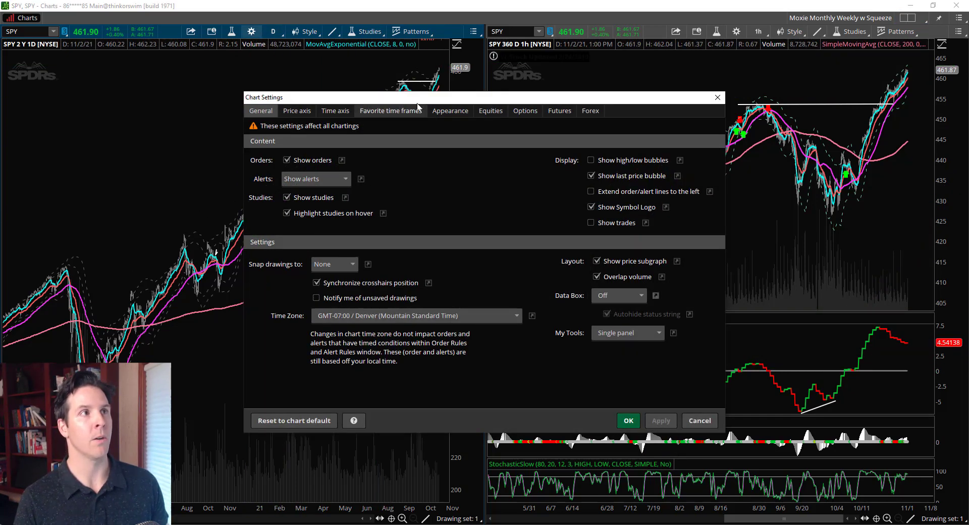
left_click(439, 113)
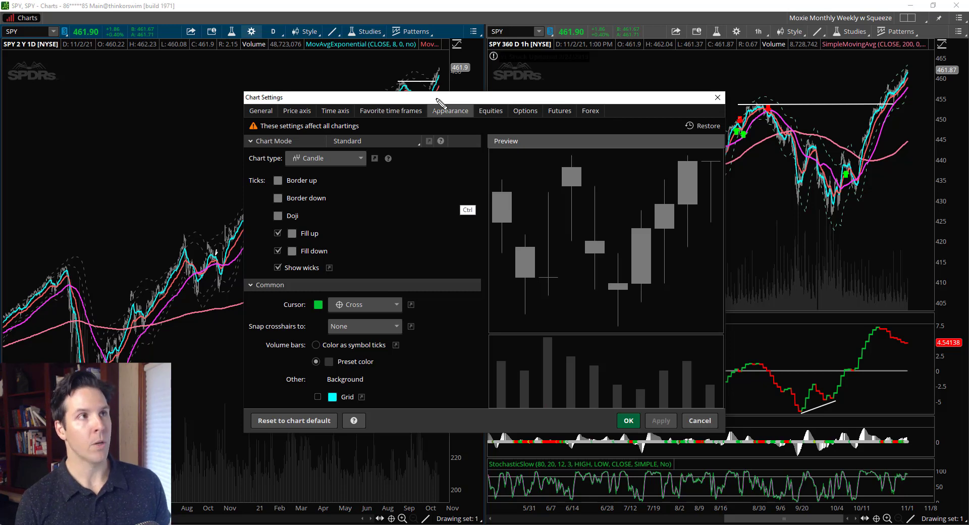
Highlight the Candle chart type, border, Doji, fill and wick options and the candle preview
mouse_move(479, 91)
left_mouse_down()
mouse_move(412, 137)
mouse_move(487, 96)
left_mouse_up()
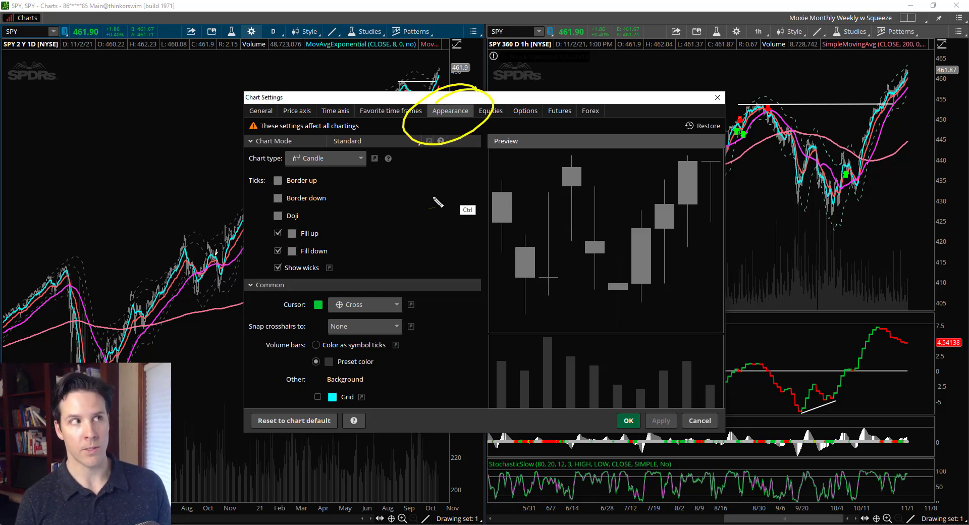
mouse_move(262, 151)
left_mouse_down()
mouse_move(346, 154)
mouse_move(247, 163)
left_mouse_up()
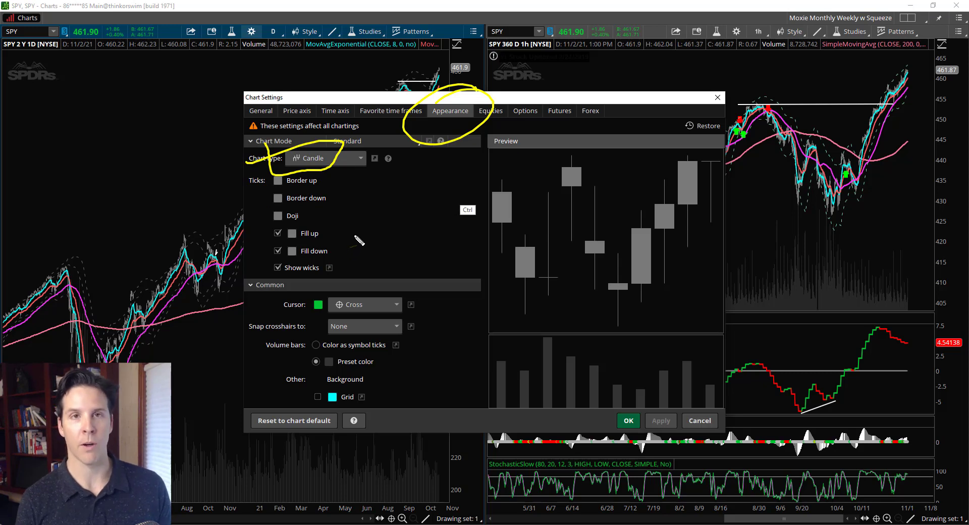
key("ctrl+z")
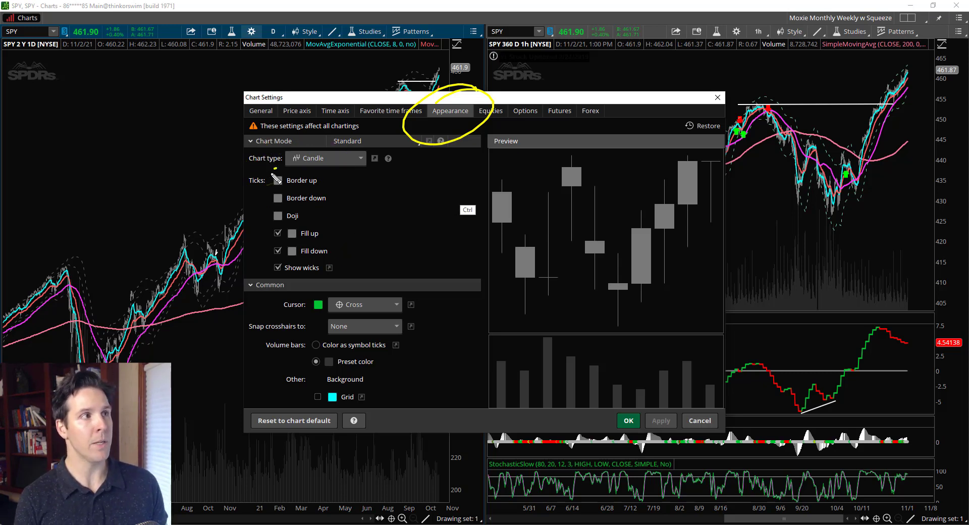
mouse_move(278, 170)
left_mouse_down()
mouse_move(293, 231)
mouse_move(289, 168)
left_mouse_up()
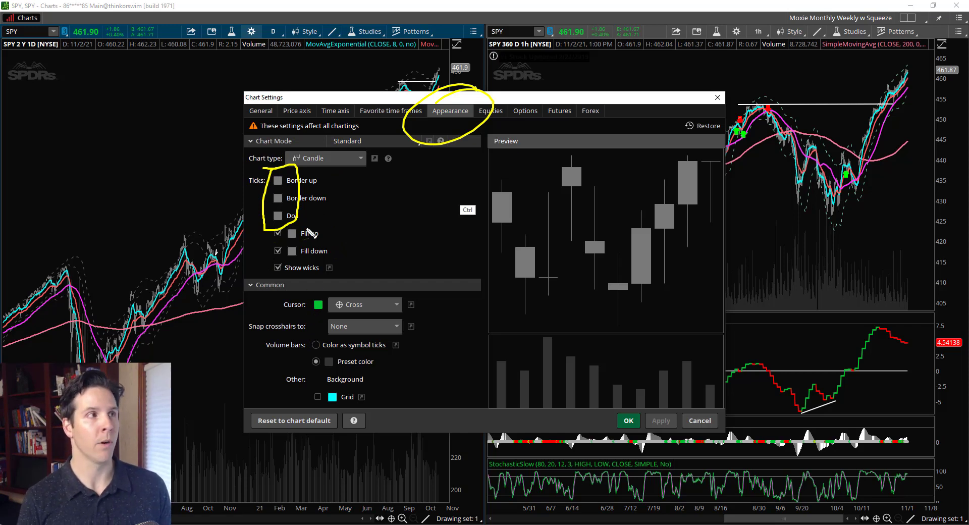
key("ctrl+z")
mouse_move(304, 218)
left_mouse_down()
mouse_move(285, 231)
mouse_move(303, 216)
left_mouse_up()
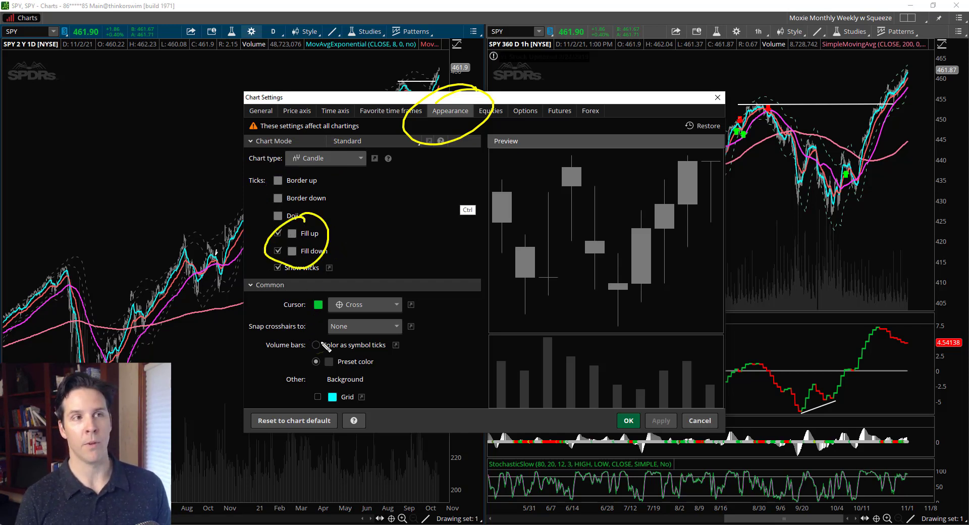
key("ctrl+z")
mouse_move(283, 256)
left_mouse_down()
mouse_move(267, 282)
mouse_move(302, 264)
left_mouse_up()
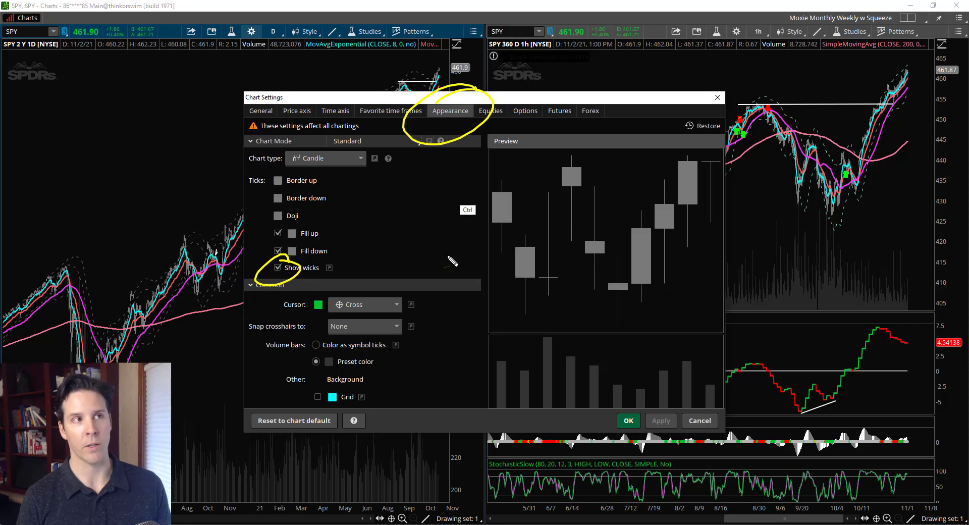
mouse_move(672, 164)
left_mouse_down()
mouse_move(580, 166)
mouse_move(523, 240)
left_mouse_up()
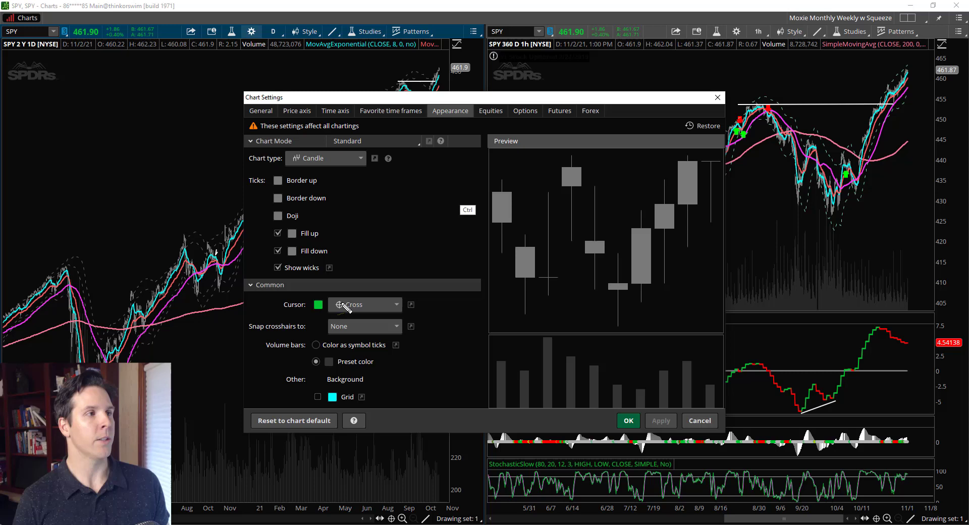
Highlight the common settings' volume bar colouring and background options, then clear annotations
mouse_move(349, 286)
left_mouse_down()
mouse_move(326, 287)
mouse_move(348, 286)
left_mouse_up()
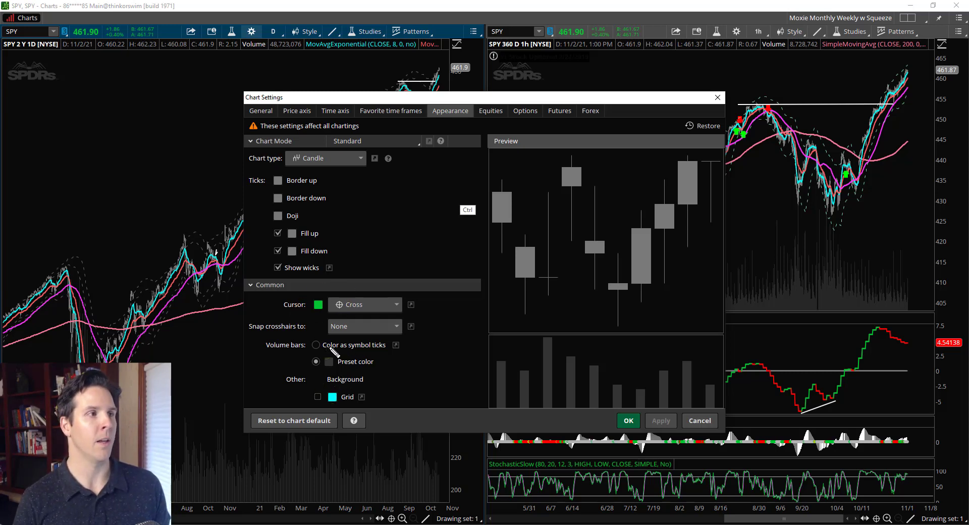
mouse_move(334, 336)
left_mouse_down()
mouse_move(317, 341)
mouse_move(355, 373)
mouse_move(315, 343)
left_mouse_up()
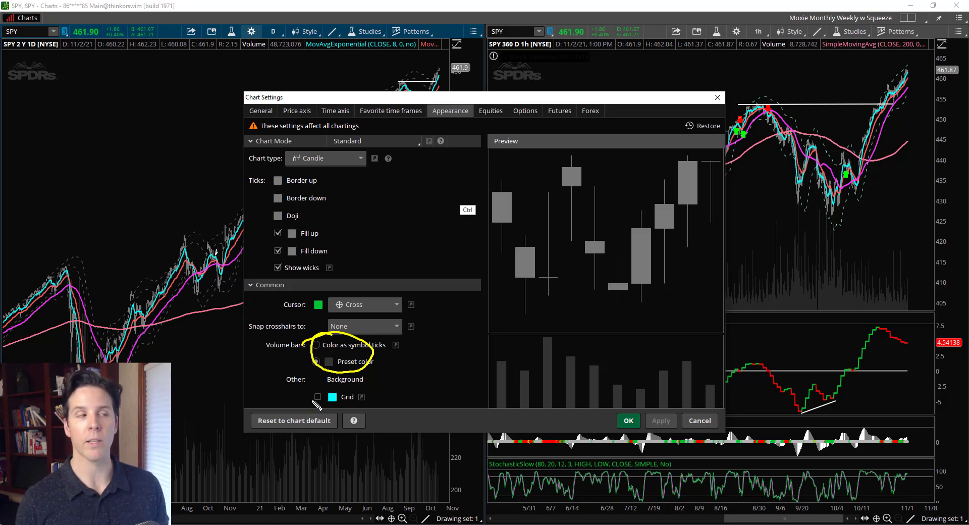
mouse_move(335, 365)
left_mouse_down()
mouse_move(299, 384)
mouse_move(328, 363)
left_mouse_up()
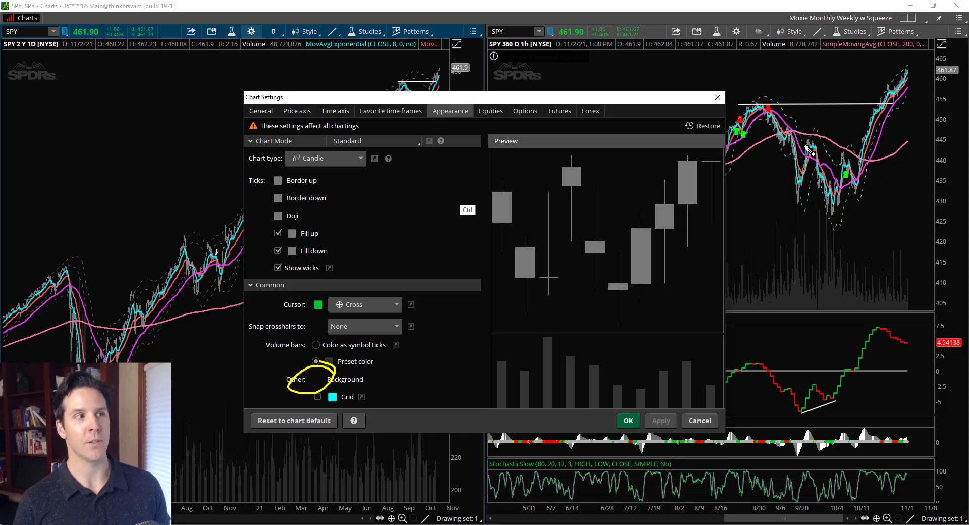
key("Escape")
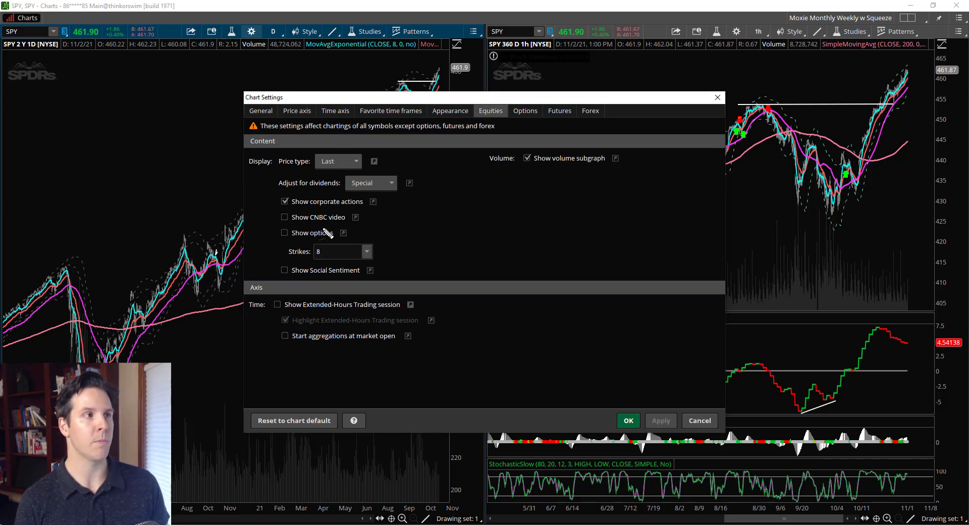
Point out the extended-hours session, market-open aggregation and volume subgraph equities options
left_click_drag(309, 288, 345, 314)
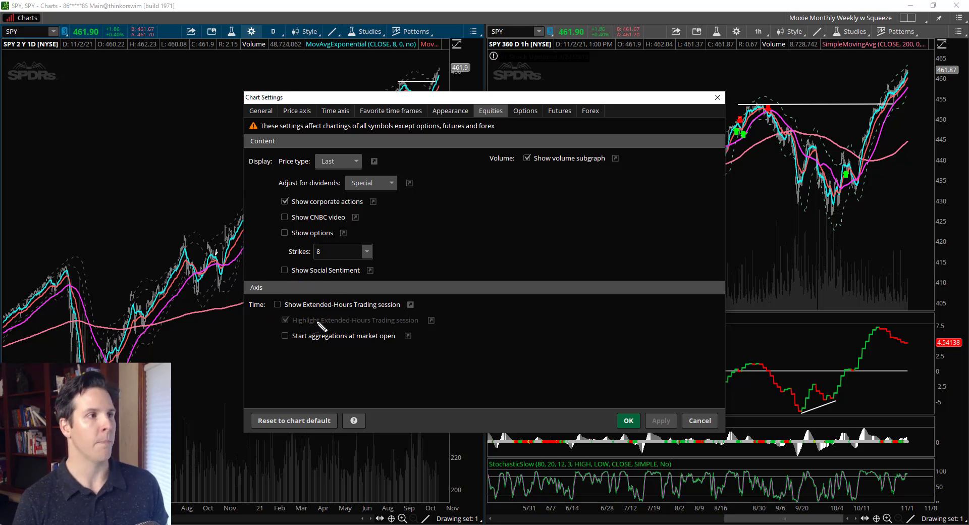
mouse_move(323, 326)
left_mouse_down()
mouse_move(350, 346)
mouse_move(303, 360)
left_mouse_up()
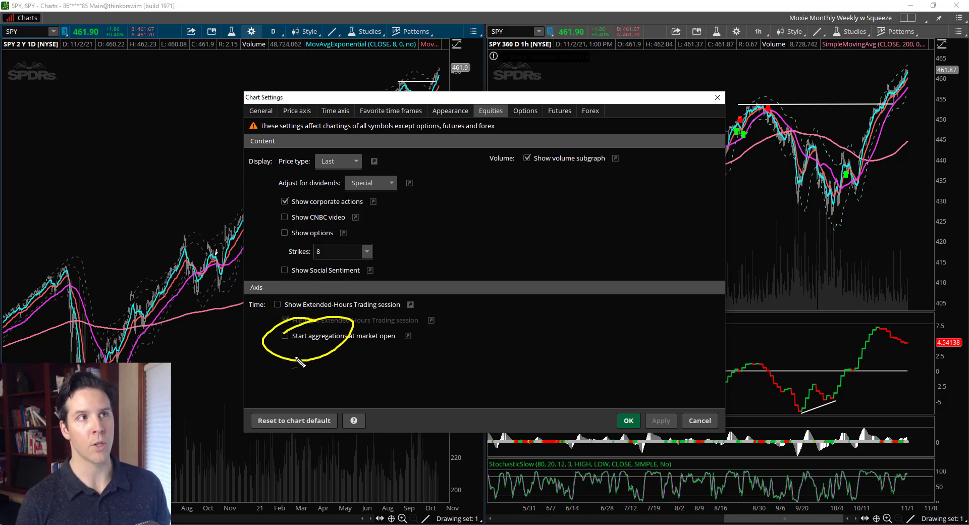
mouse_move(483, 137)
left_mouse_down()
mouse_move(486, 183)
mouse_move(639, 176)
mouse_move(544, 142)
mouse_move(465, 153)
left_mouse_up()
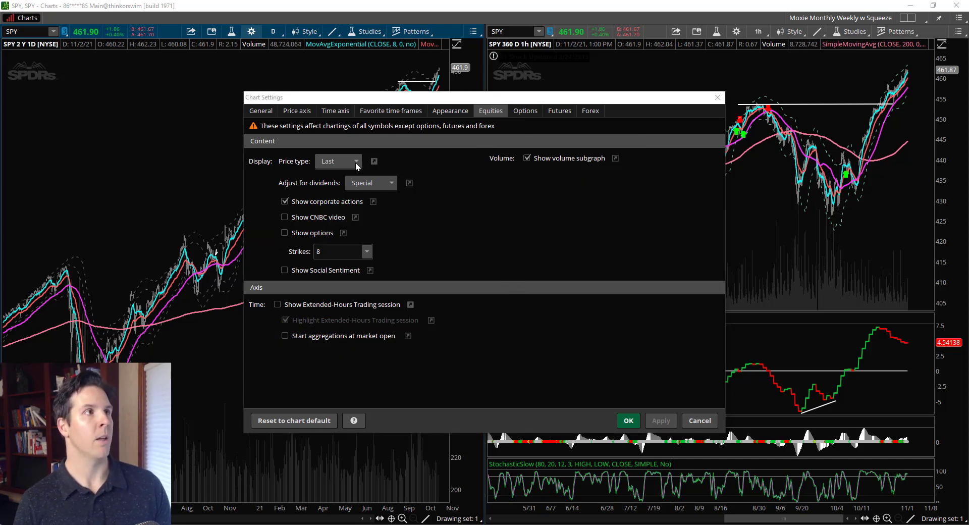
Review the general drawing snap and crosshair options, then cancel Chart Settings unchanged
left_click(261, 111)
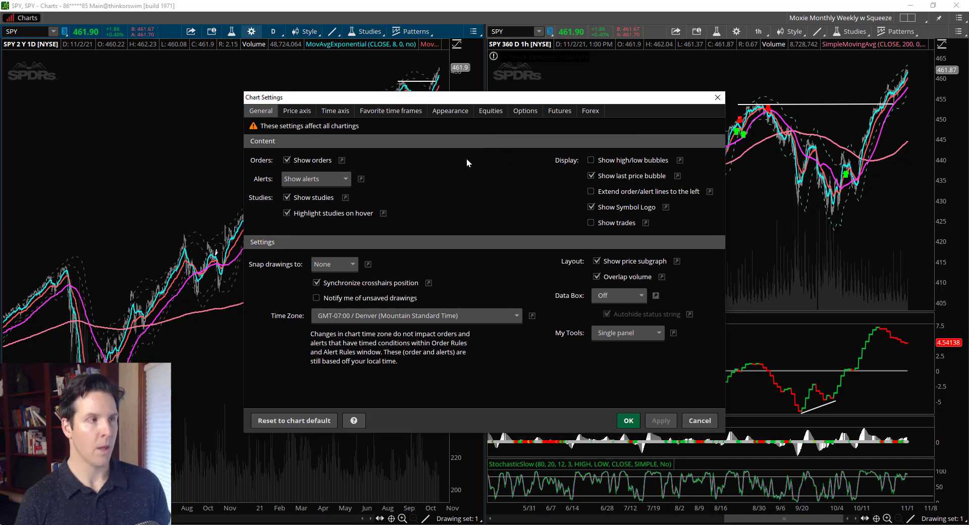
mouse_move(354, 263)
left_mouse_down()
mouse_move(292, 299)
mouse_move(435, 276)
mouse_move(353, 262)
left_mouse_up()
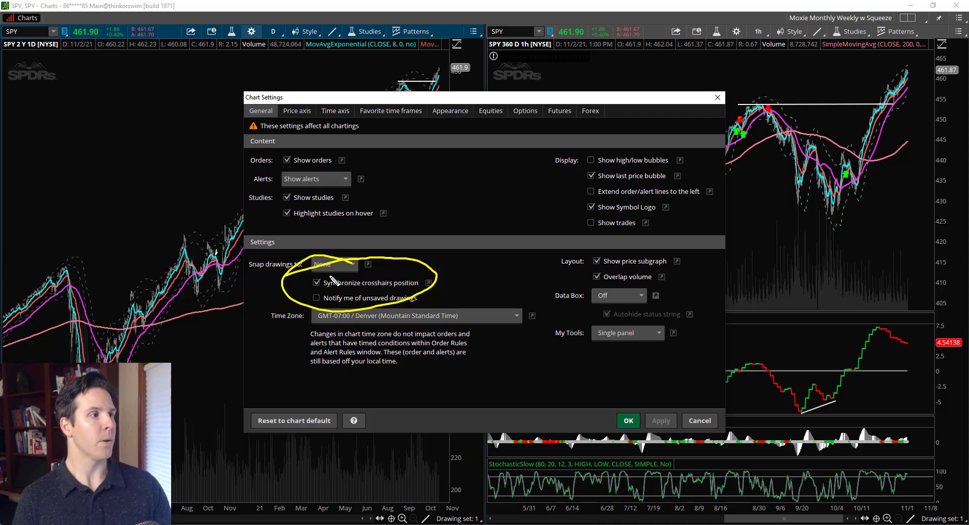
left_click(700, 420)
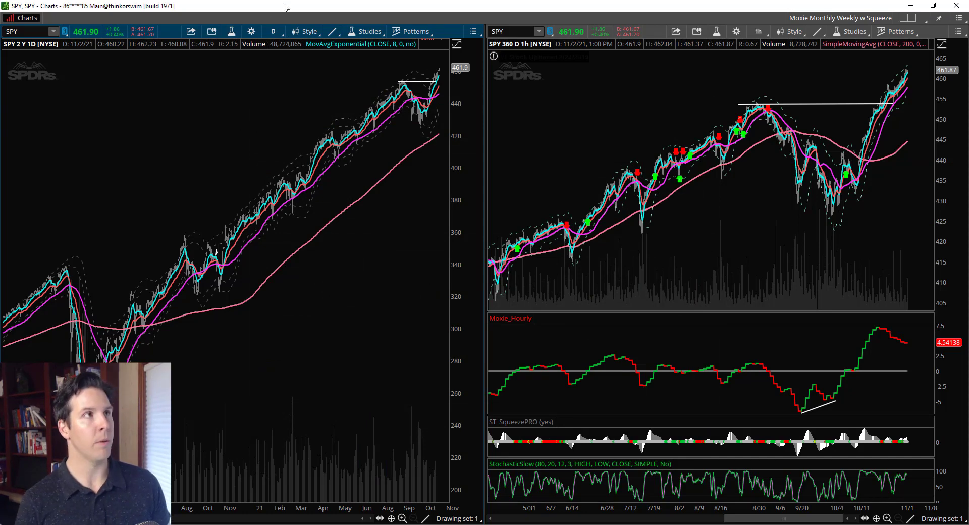
Open the left chart's Edit Studies dialog and select the 3.0-factor Keltner Channel
mouse_move(384, 16)
left_mouse_down()
mouse_move(412, 34)
mouse_move(388, 12)
left_mouse_up()
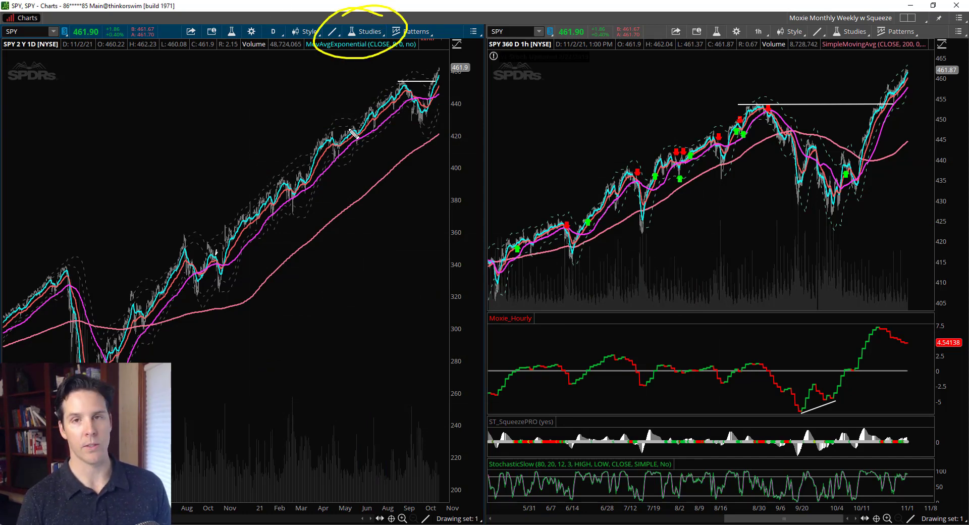
key("Escape")
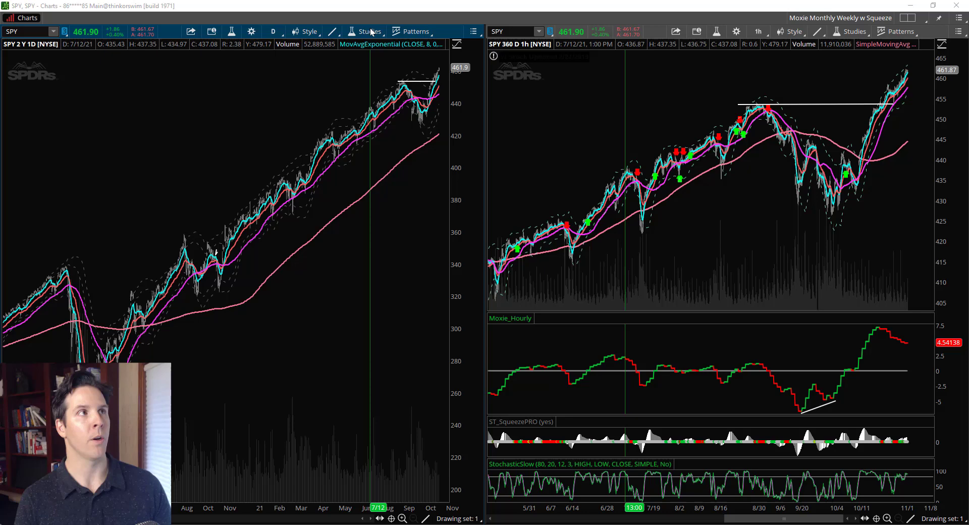
left_click(371, 32)
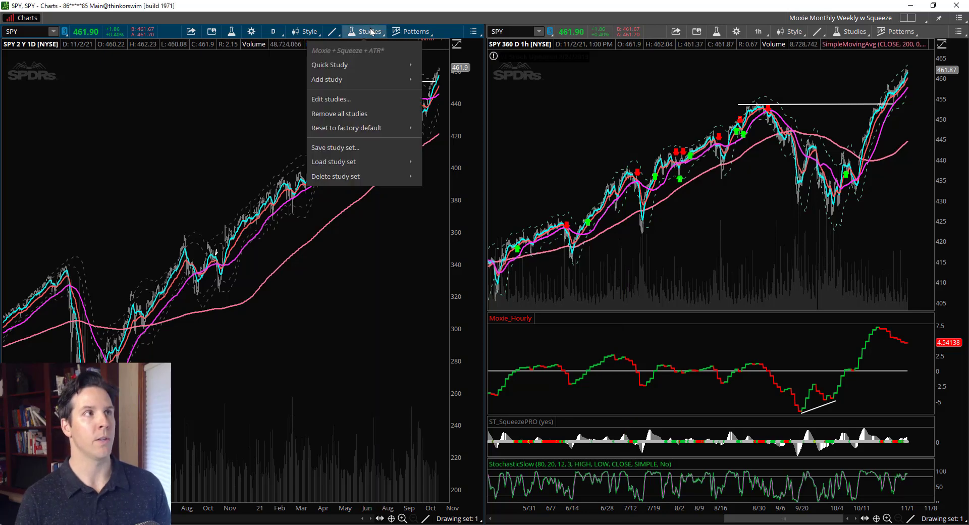
left_click(345, 103)
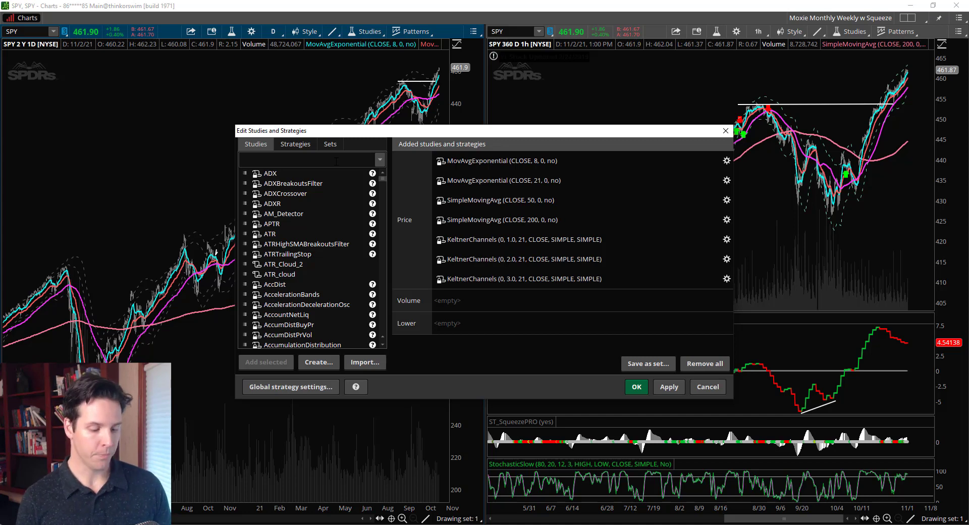
mouse_move(498, 210)
left_mouse_down()
mouse_move(421, 273)
mouse_move(525, 235)
left_mouse_up()
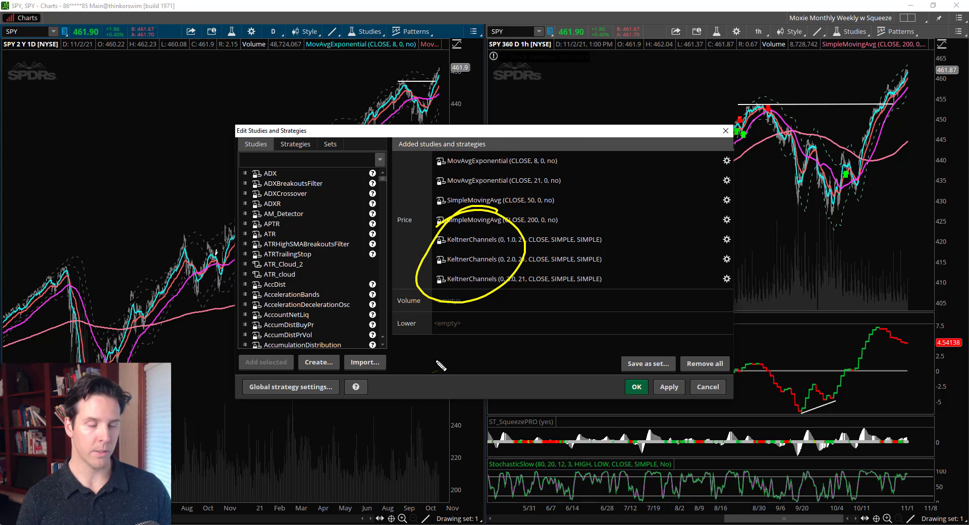
key("Escape")
left_click(496, 281)
Open the 3.0-factor KeltnerChannels settings and annotate its inputs and dashed Upper_Band plot
double_click(495, 280)
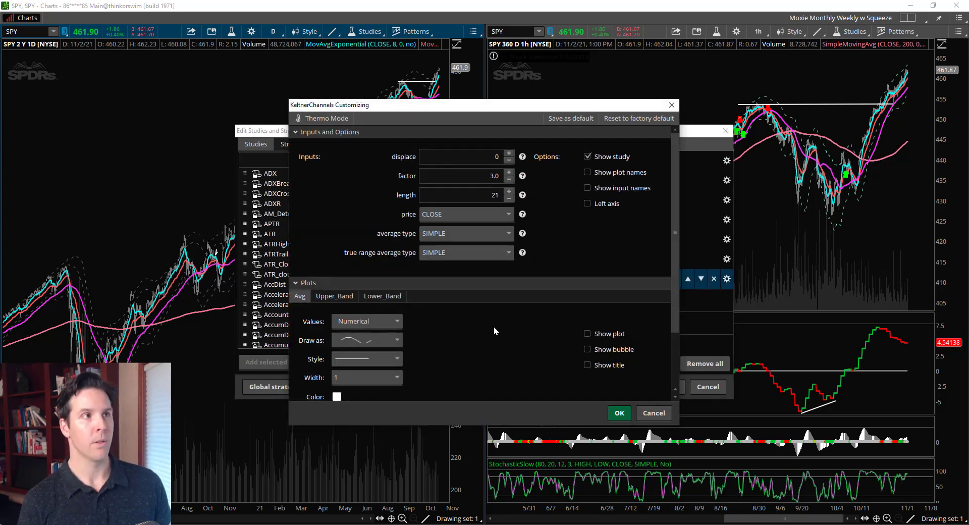
mouse_move(433, 167)
left_mouse_down()
mouse_move(391, 185)
mouse_move(433, 162)
left_mouse_up()
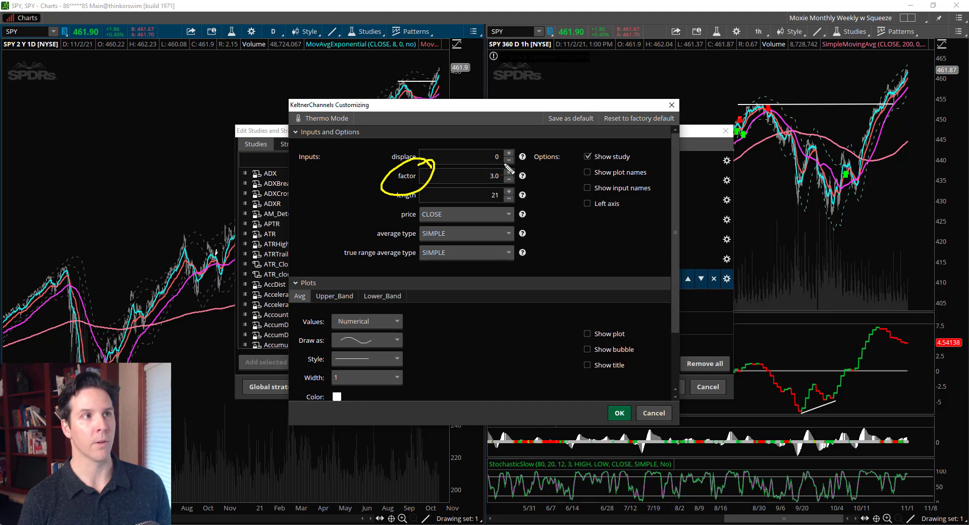
mouse_move(508, 168)
left_mouse_down()
mouse_move(510, 160)
mouse_move(513, 193)
mouse_move(505, 180)
left_mouse_up()
key("Escape")
left_click_drag(448, 228, 432, 226)
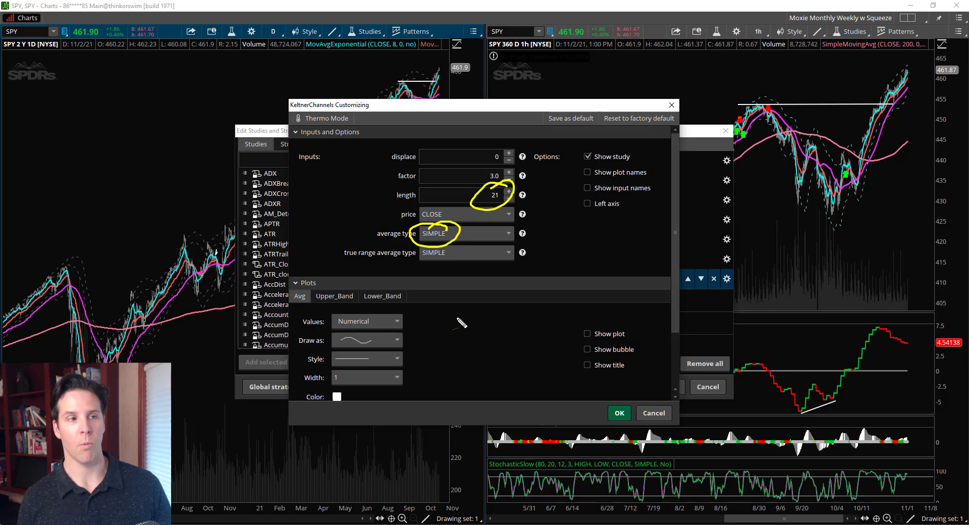
key("Escape")
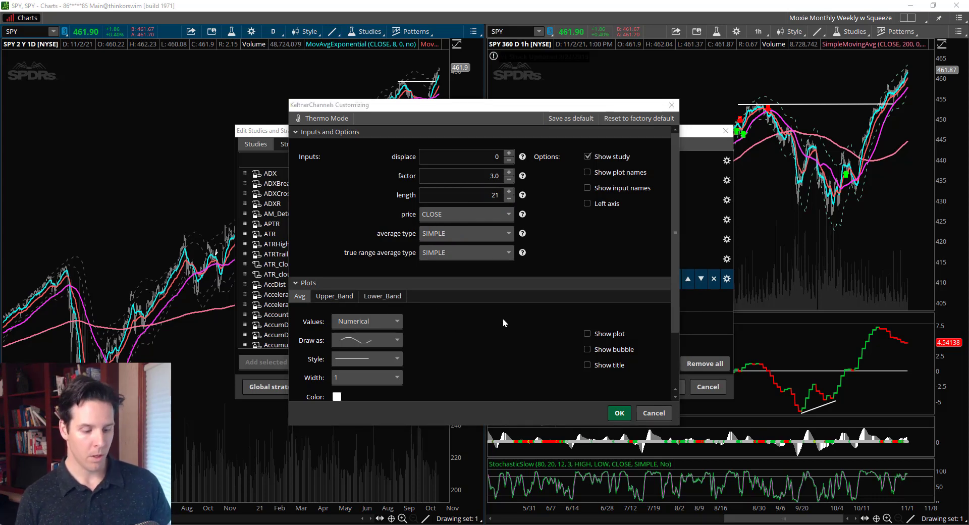
key("ctrl+2")
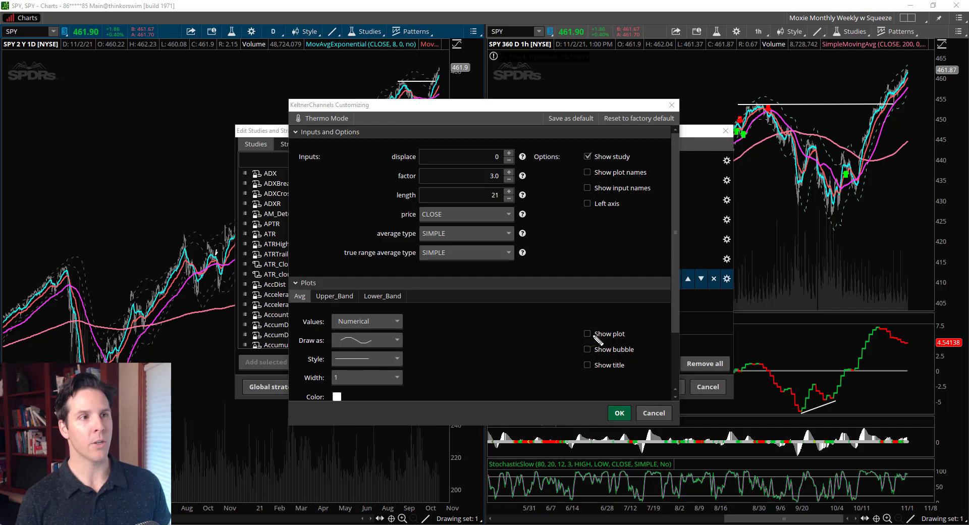
mouse_move(634, 342)
left_mouse_down()
mouse_move(595, 353)
mouse_move(639, 325)
left_mouse_up()
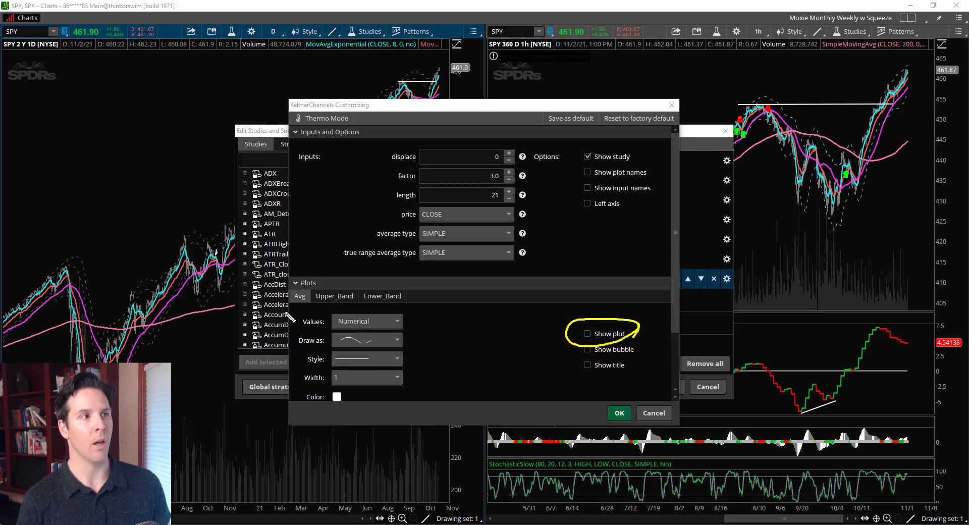
mouse_move(307, 284)
left_mouse_down()
mouse_move(310, 304)
mouse_move(302, 279)
left_mouse_up()
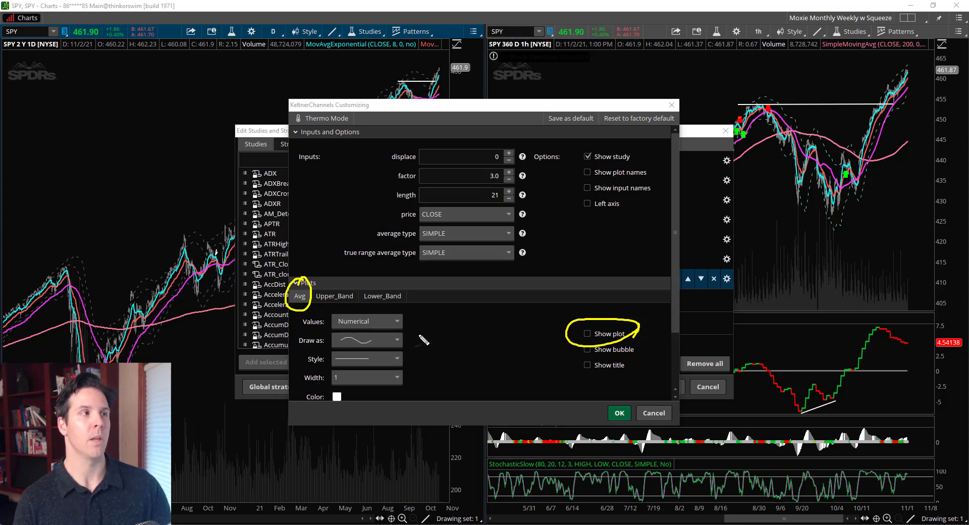
key("Escape")
Colour both the Upper_Band and Lower_Band plots of the Keltner Channel cyan
left_click(346, 298)
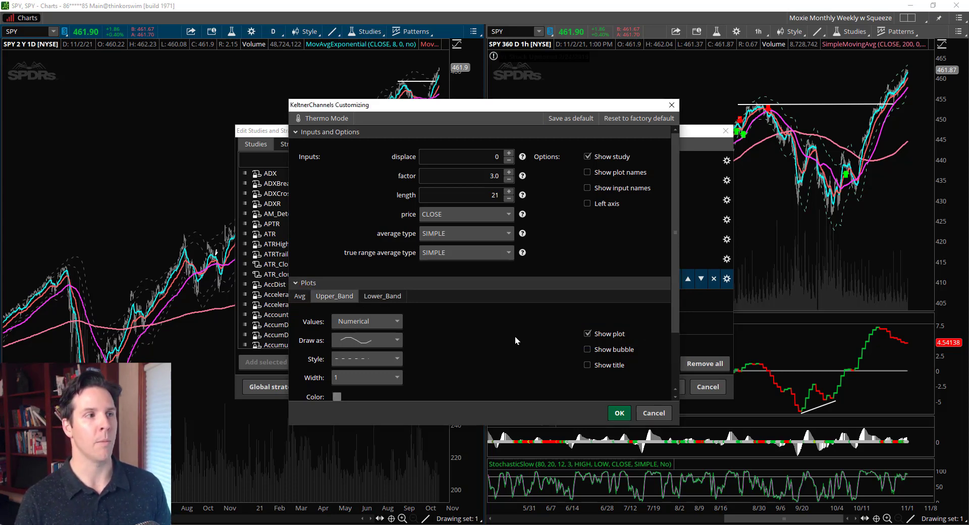
scroll(515, 335, "down", 3)
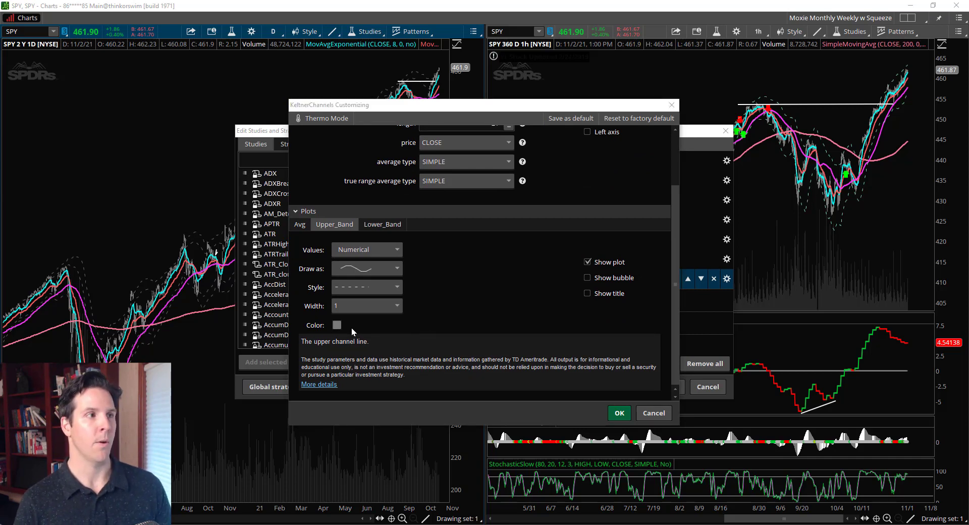
left_click(337, 326)
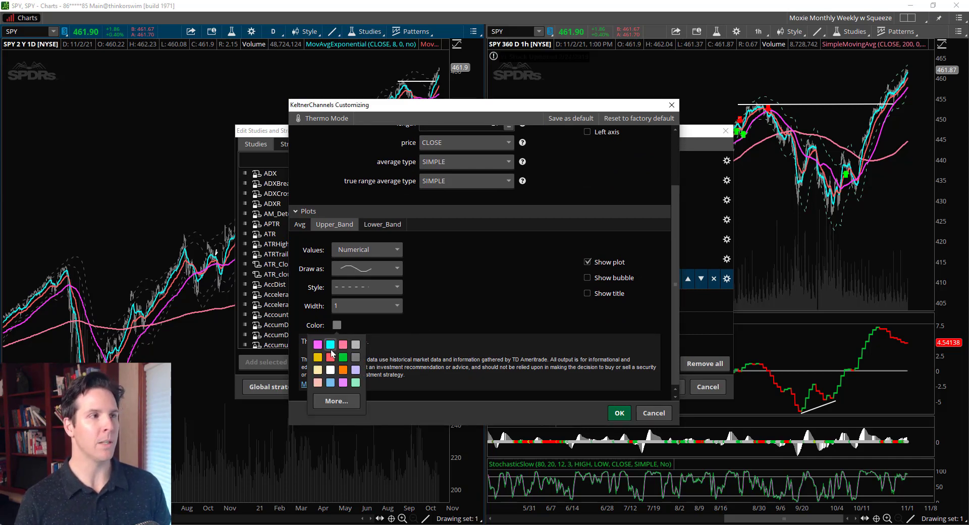
left_click(331, 346)
left_click(383, 224)
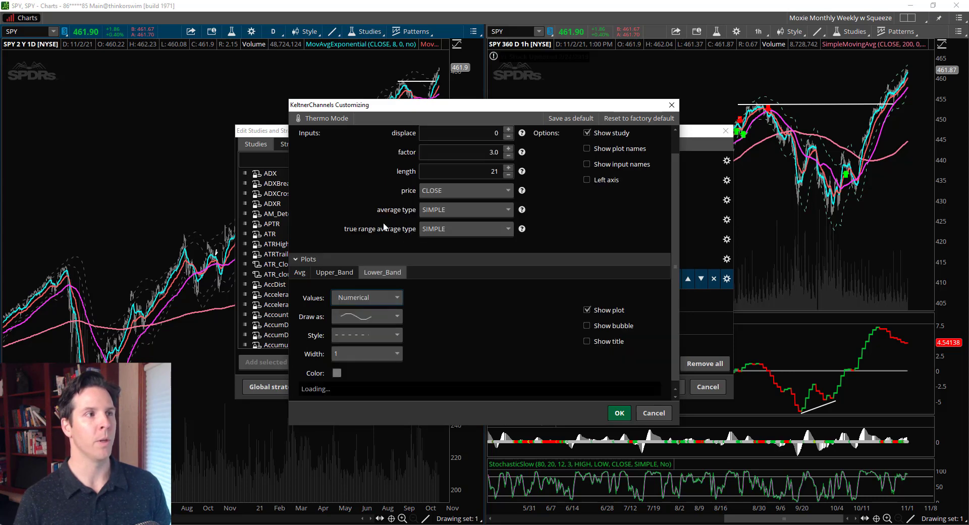
left_click(337, 373)
left_click(332, 394)
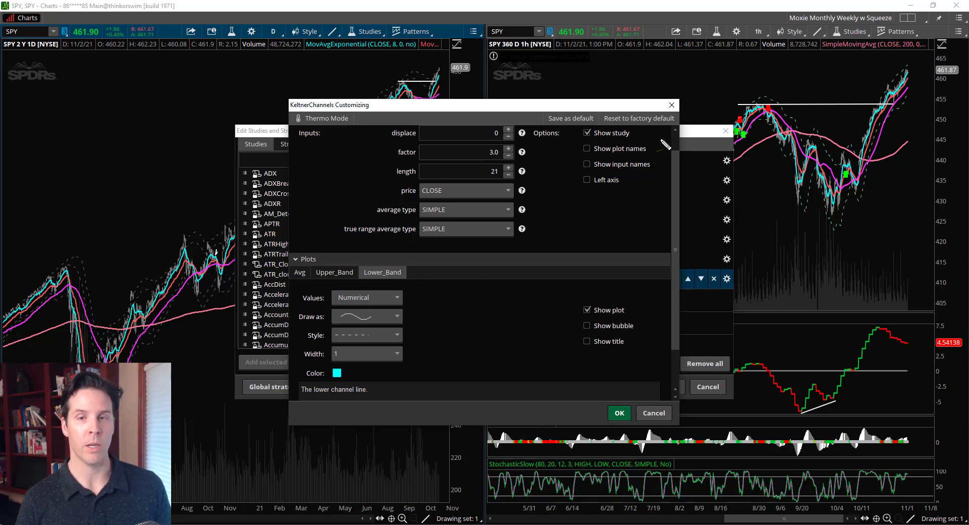
mouse_move(591, 100)
left_mouse_down()
mouse_move(552, 136)
mouse_move(588, 105)
left_mouse_up()
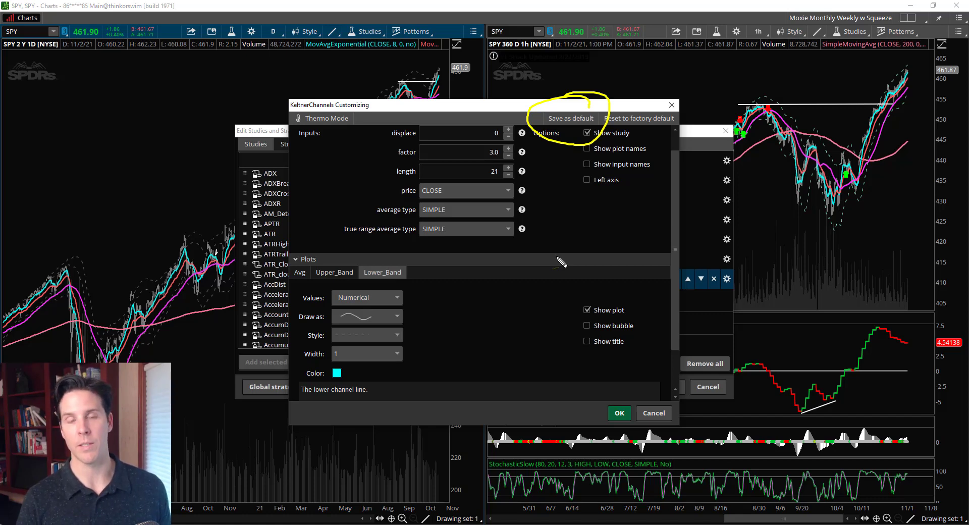
key("Escape")
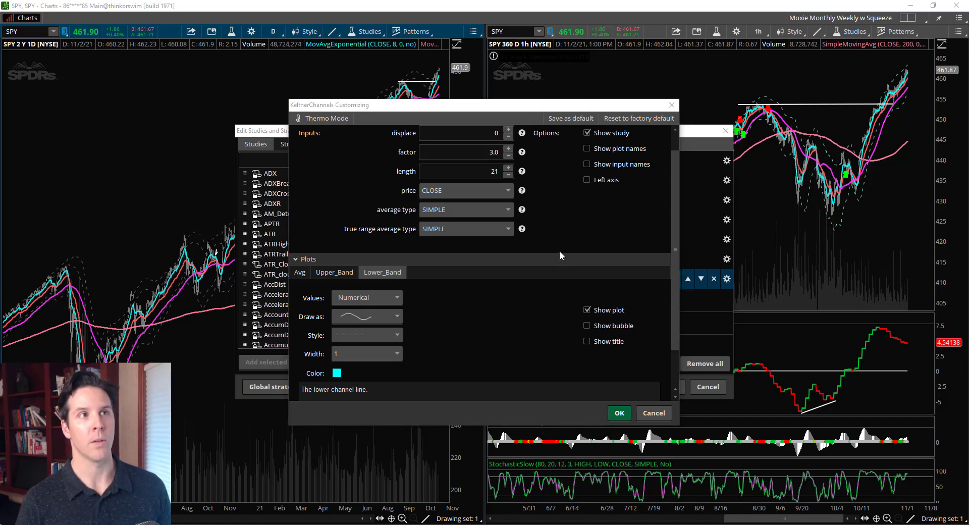
left_click(618, 412)
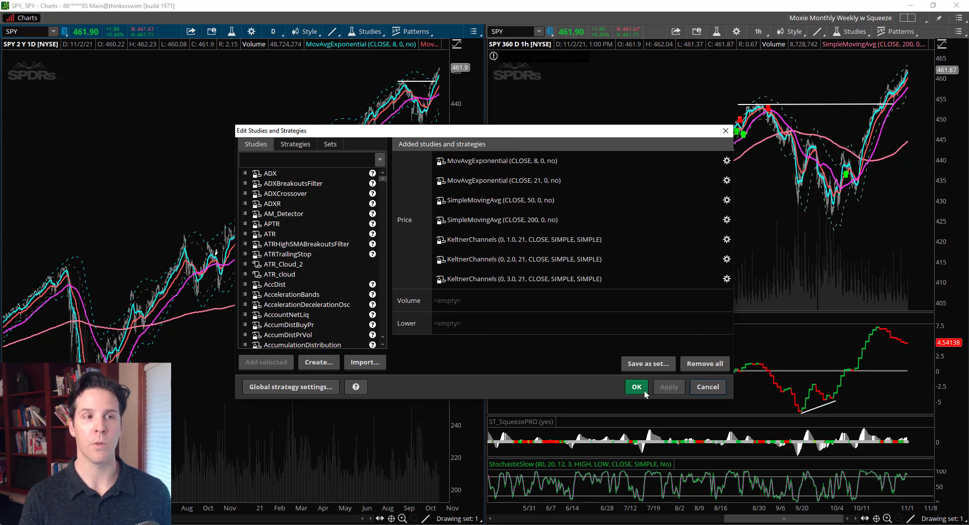
left_click_drag(486, 134, 590, 117)
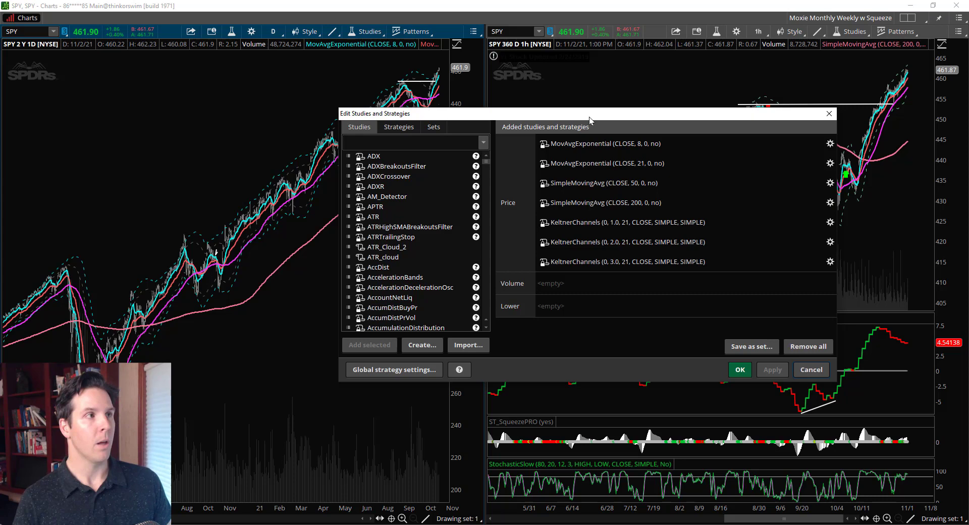
left_click(811, 369)
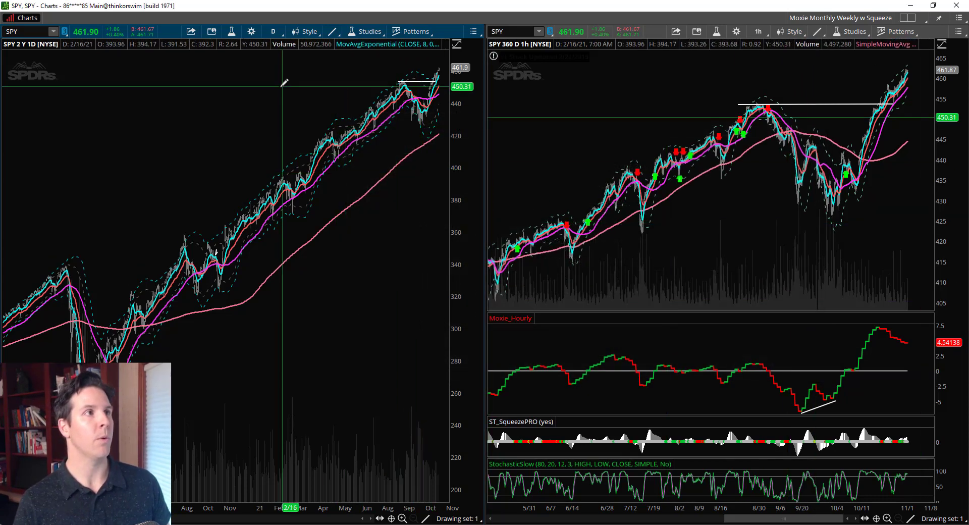
left_click_drag(326, 227, 353, 227)
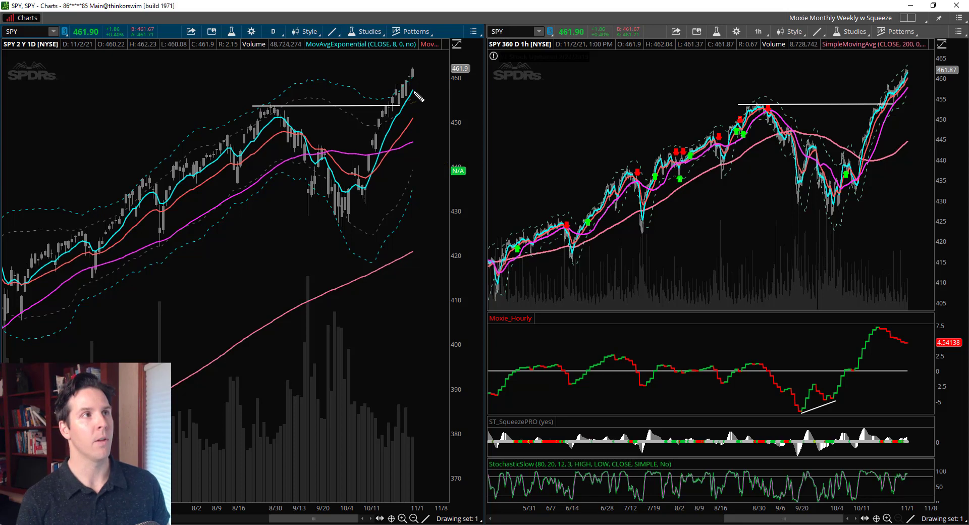
mouse_move(401, 124)
left_mouse_down()
mouse_move(382, 133)
mouse_move(403, 123)
left_mouse_up()
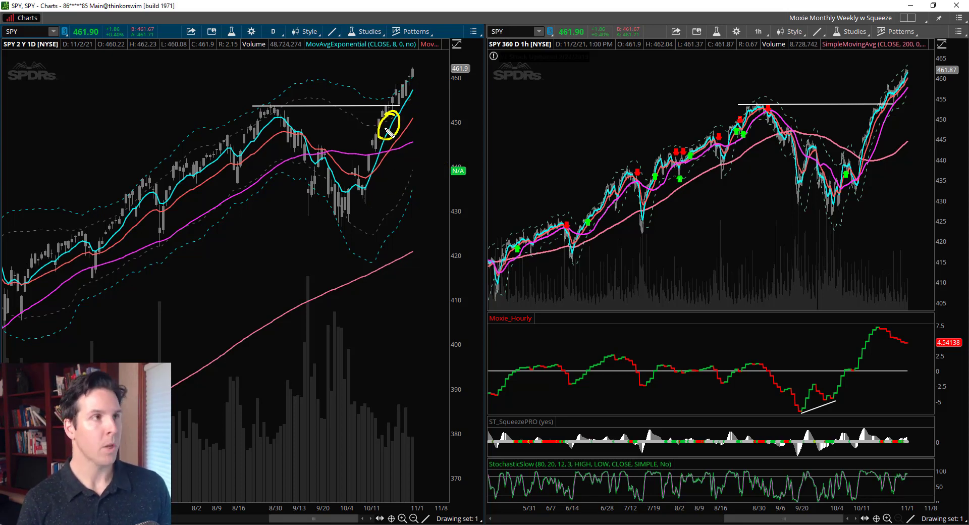
mouse_move(421, 115)
left_mouse_down()
mouse_move(400, 121)
mouse_move(408, 137)
mouse_move(427, 118)
mouse_move(407, 123)
left_mouse_up()
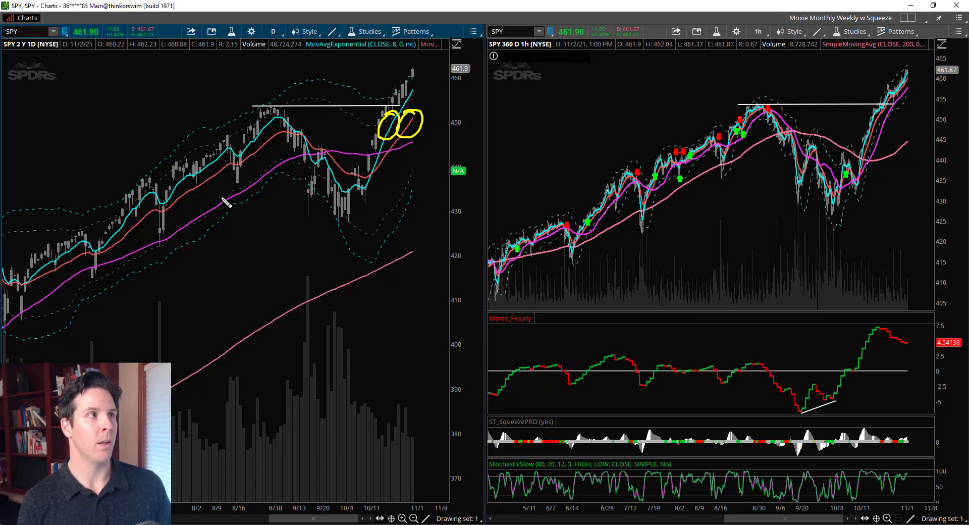
mouse_move(225, 189)
left_mouse_down()
mouse_move(183, 228)
mouse_move(229, 197)
mouse_move(211, 190)
left_mouse_up()
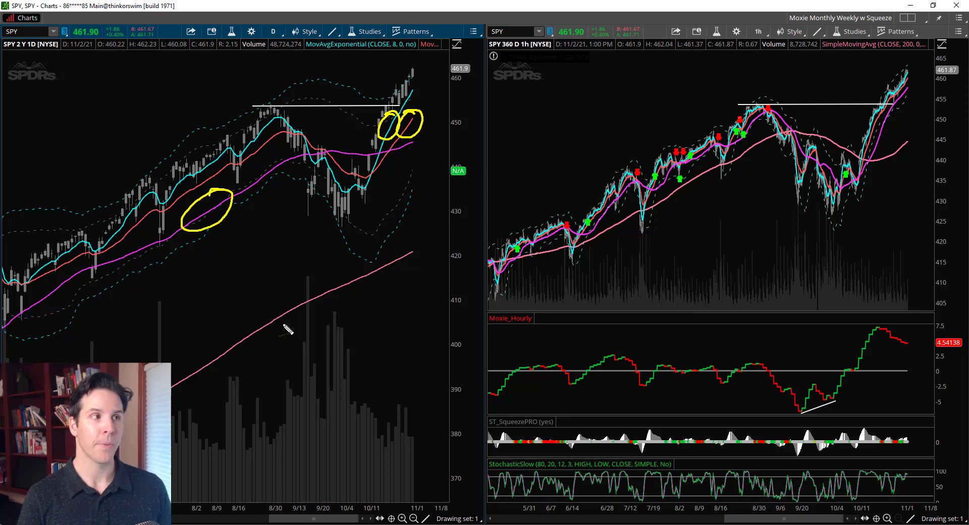
mouse_move(295, 295)
left_mouse_down()
mouse_move(246, 319)
mouse_move(304, 303)
mouse_move(285, 292)
left_mouse_up()
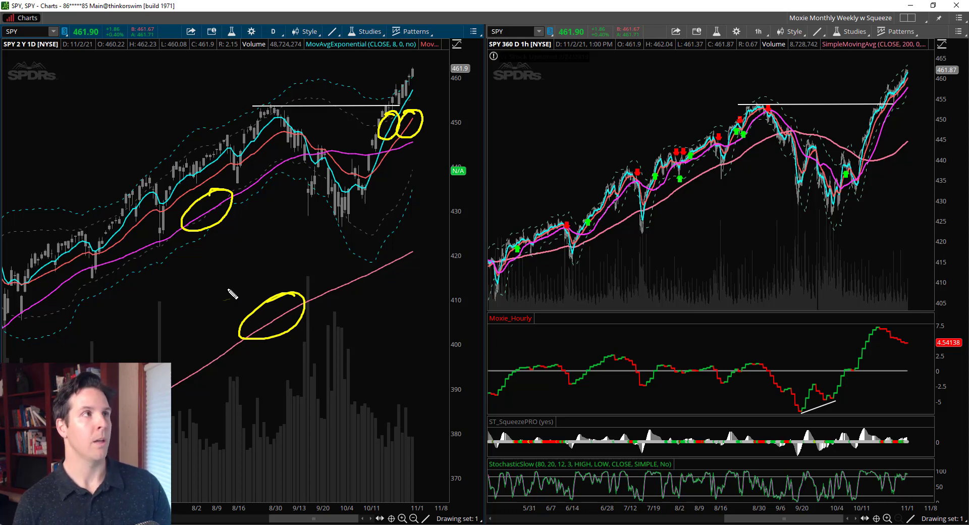
key("Escape")
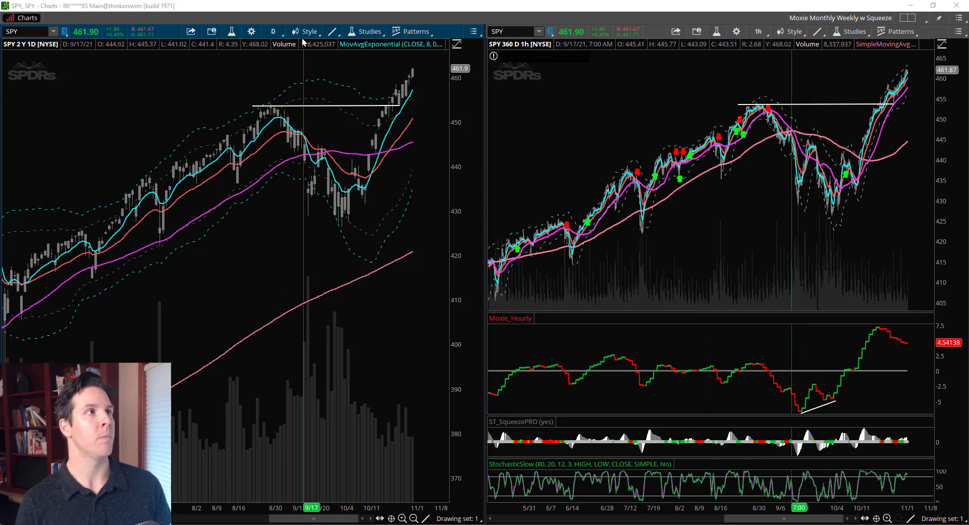
Reopen the left chart's study editor, mark the 8/21 EMAs and 50/200 SMAs, and reposition it
left_click(364, 32)
left_click(338, 103)
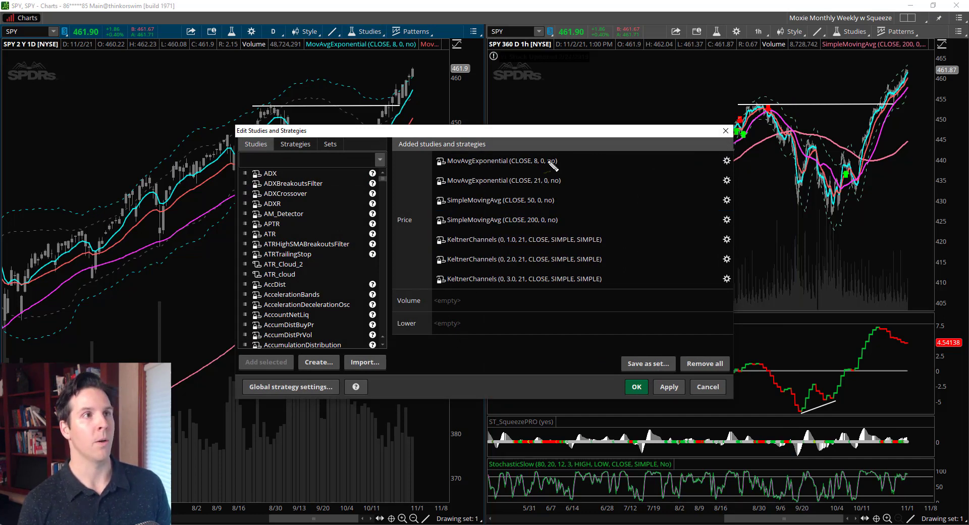
left_click_drag(555, 151, 548, 161)
mouse_move(531, 195)
left_mouse_down()
mouse_move(550, 212)
mouse_move(516, 250)
left_mouse_up()
left_click_drag(449, 166, 507, 163)
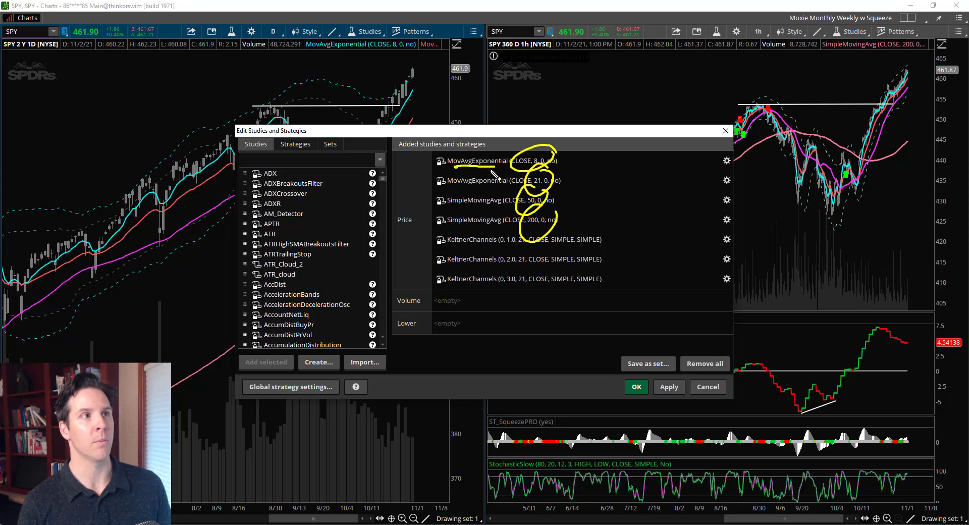
left_click_drag(455, 187, 494, 185)
mouse_move(438, 207)
left_mouse_down()
mouse_move(467, 205)
mouse_move(472, 225)
left_mouse_up()
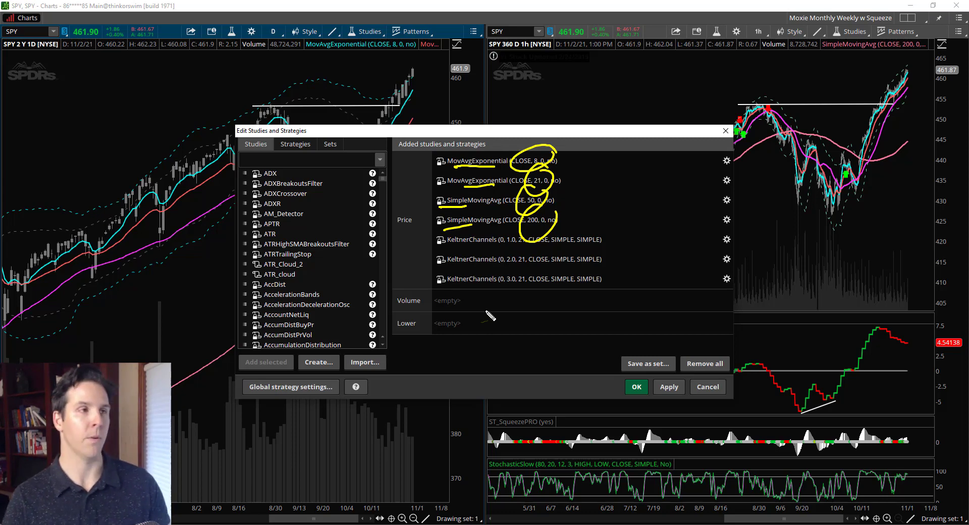
key("Escape")
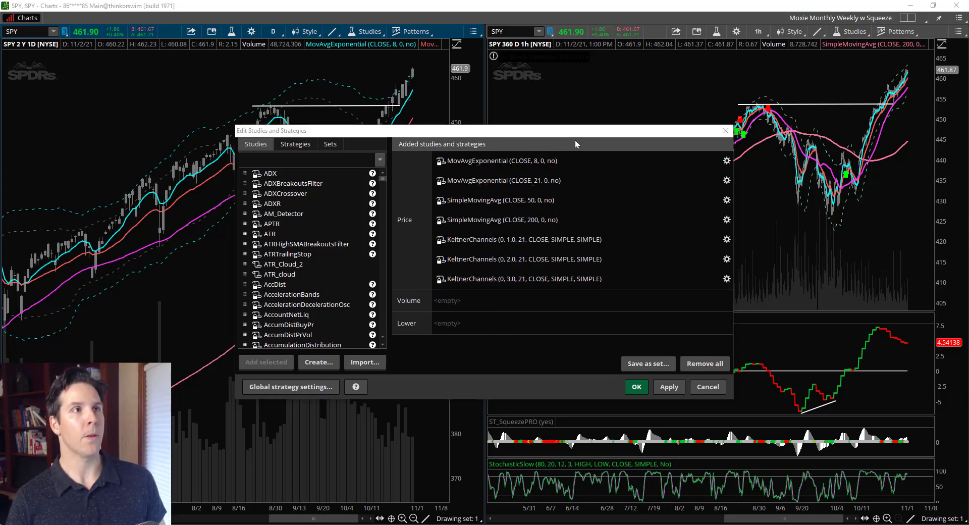
left_click_drag(577, 135, 532, 58)
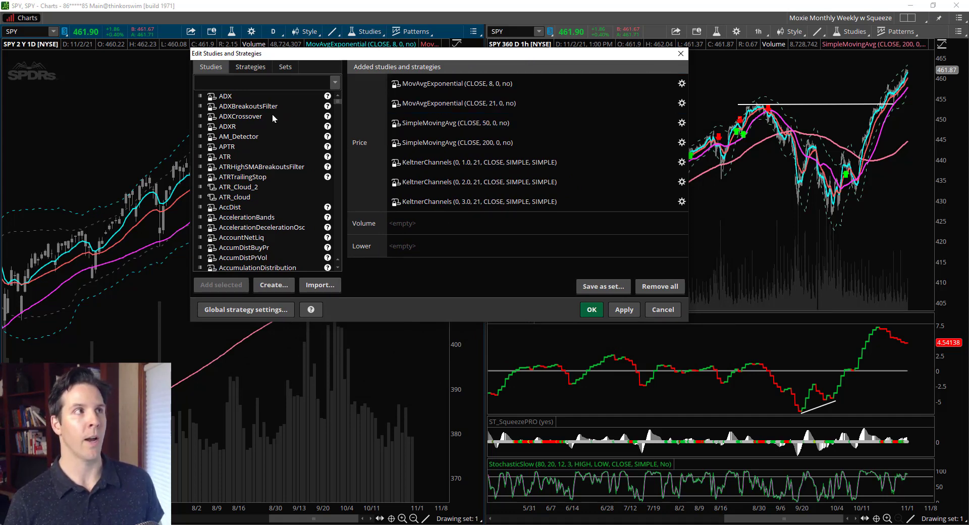
Search 'mox', add Moxie_Daily as a lower study, and apply it to the daily chart
left_click(270, 85)
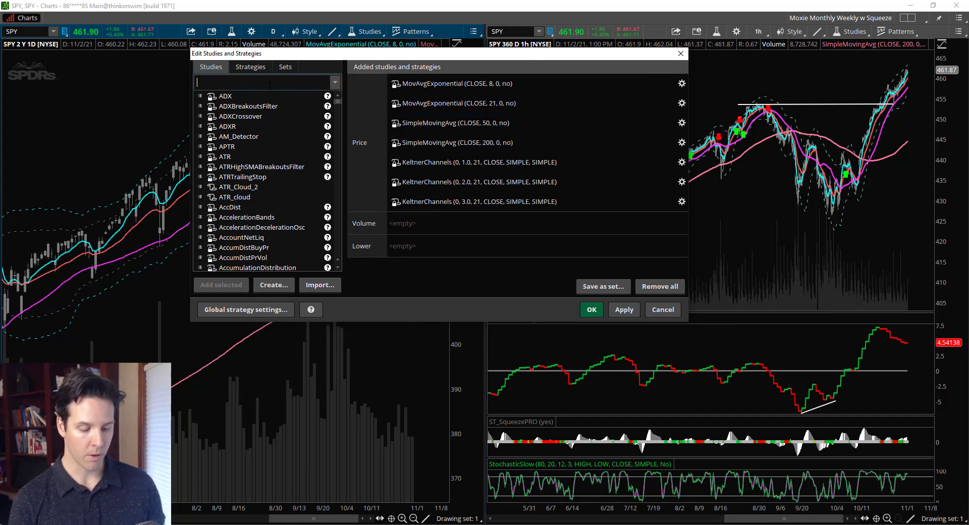
type("mox")
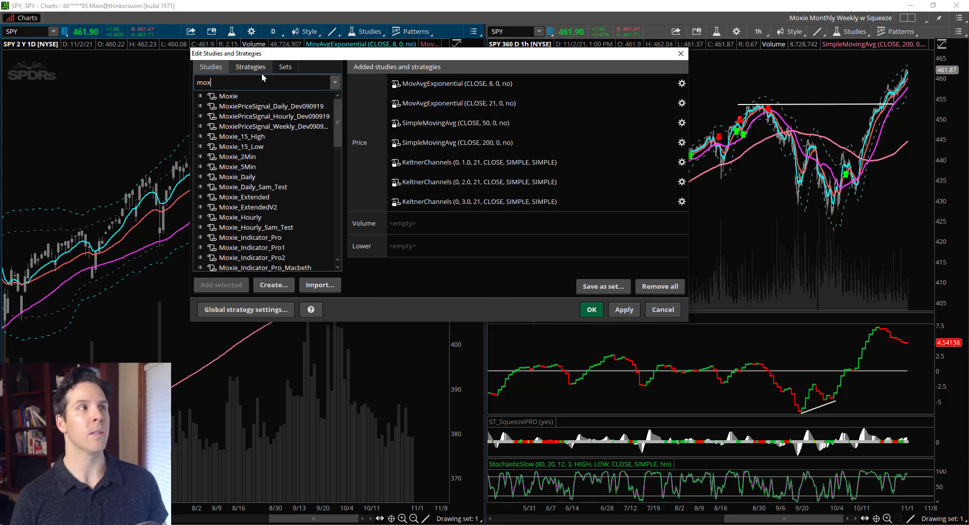
double_click(246, 178)
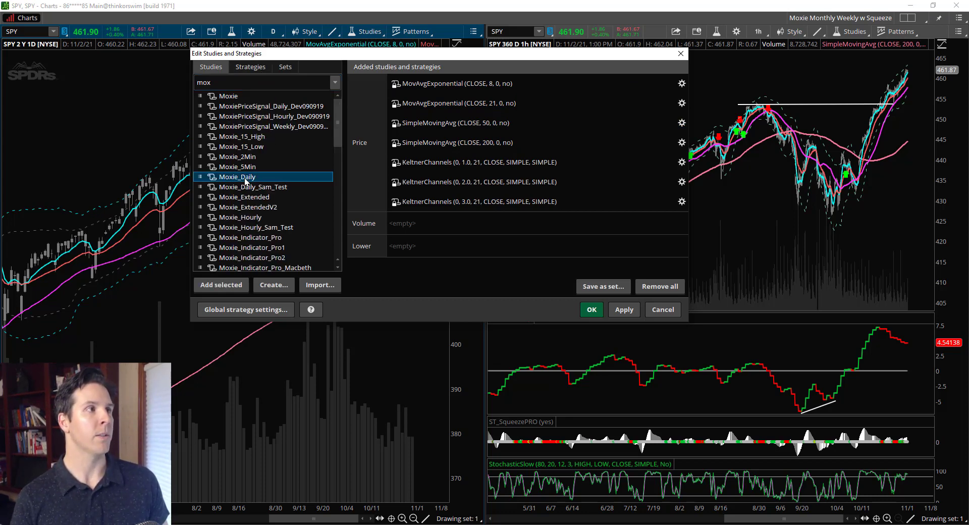
left_click(615, 312)
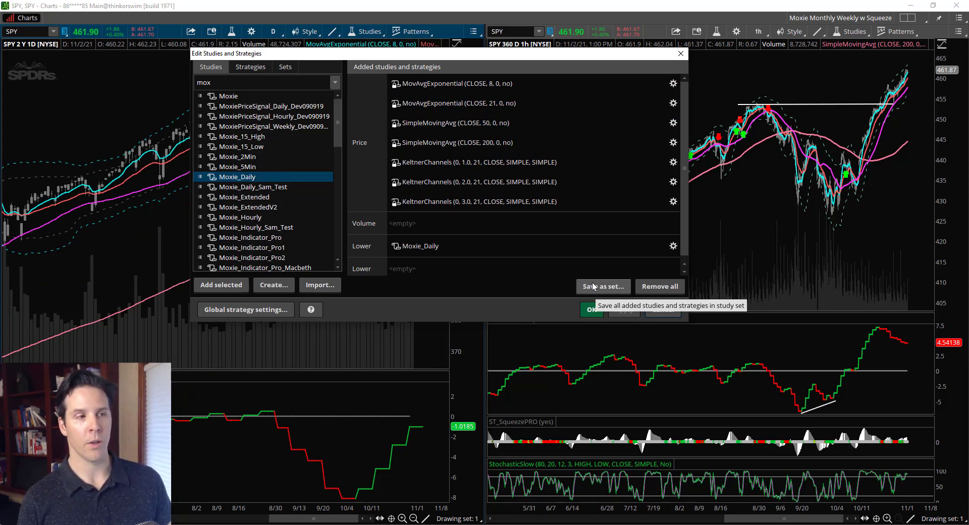
mouse_move(544, 412)
left_mouse_down()
mouse_move(465, 439)
mouse_move(575, 399)
left_mouse_up()
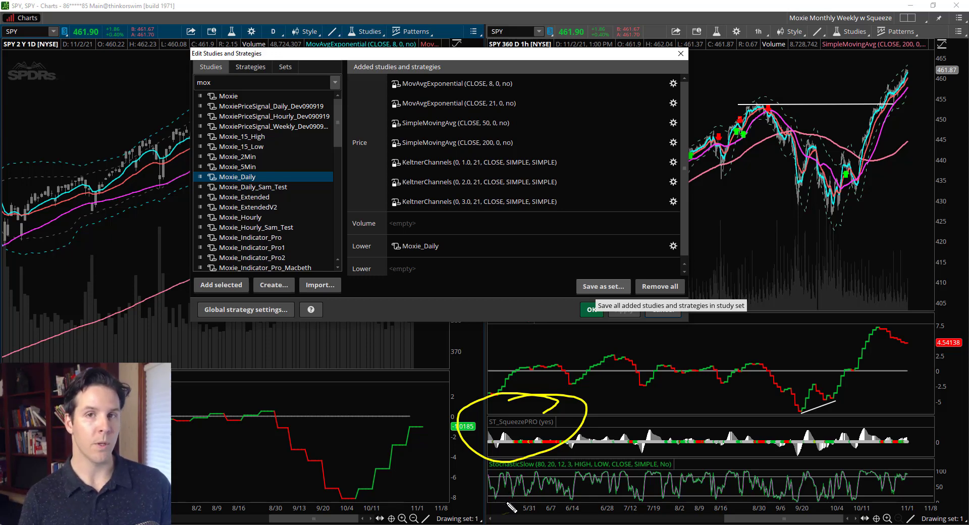
Search 'st_sq' and add ST_SqueezePRO as a lower study after Moxie_Daily
left_click(247, 83)
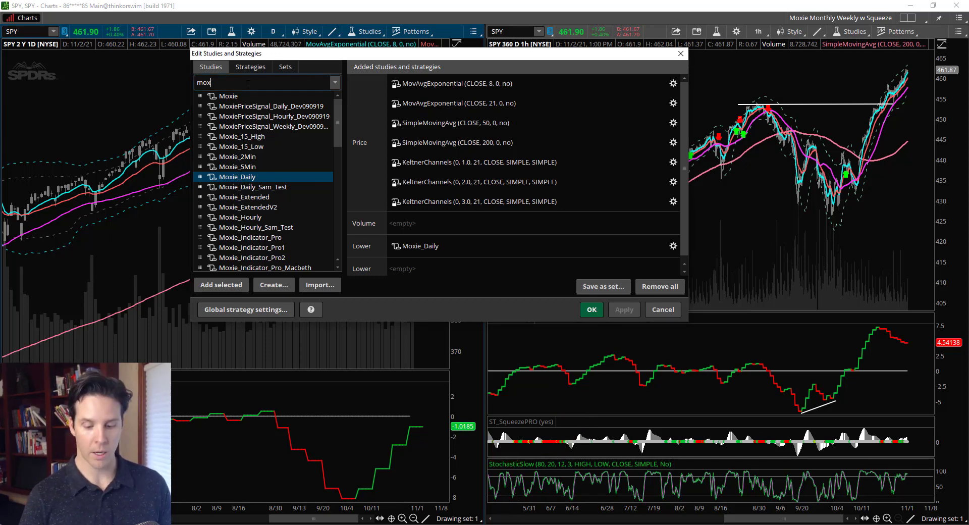
key("BackSpace")
key("BackSpace")
key("BackSpace")
type("sque")
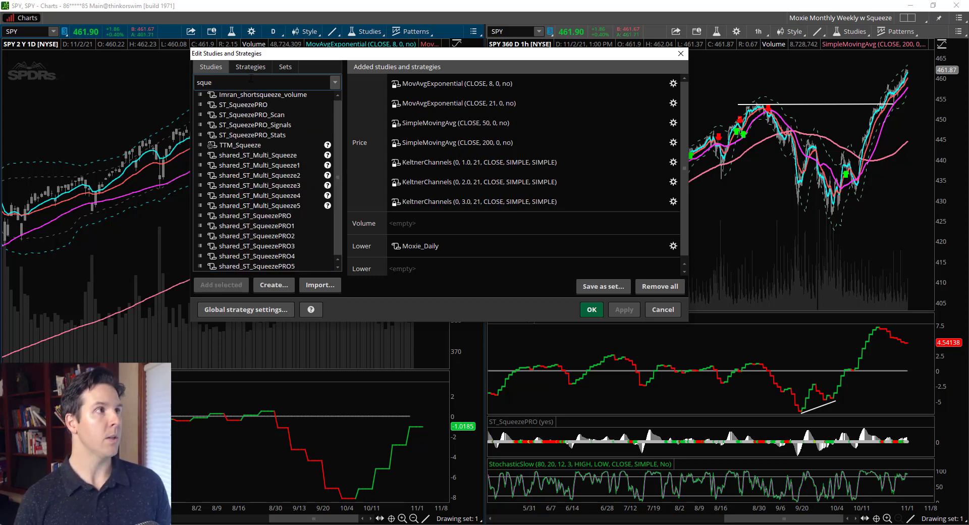
type("z")
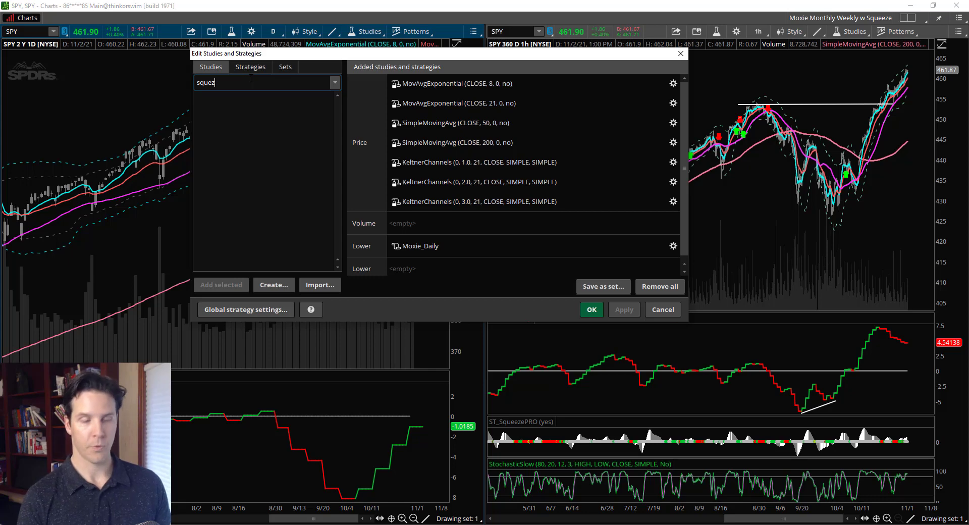
key("BackSpace")
key("BackSpace")
key("BackSpace")
key("BackSpace")
key("BackSpace")
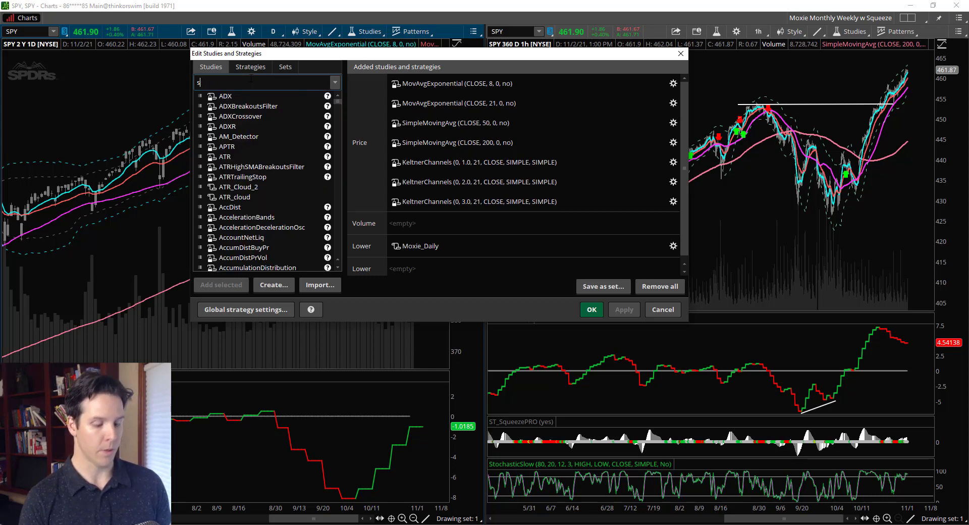
type("st_")
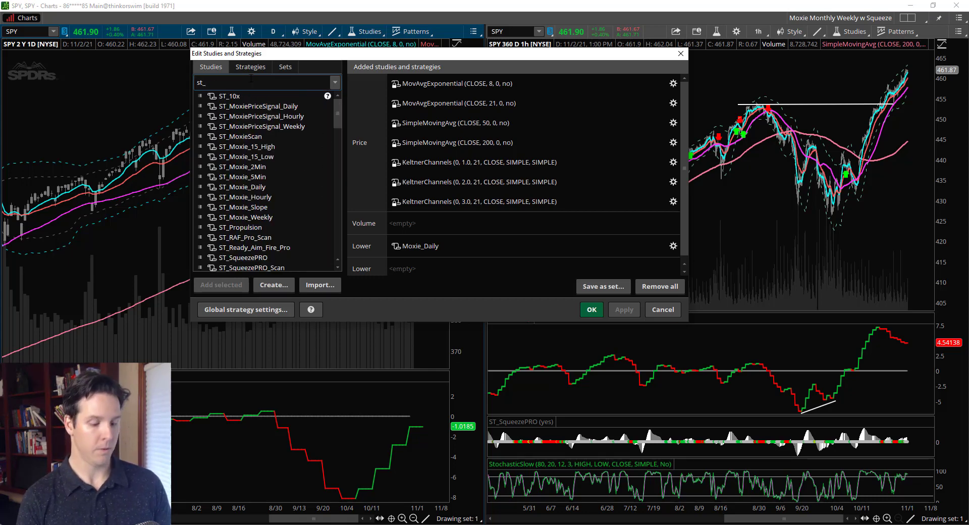
type("sq")
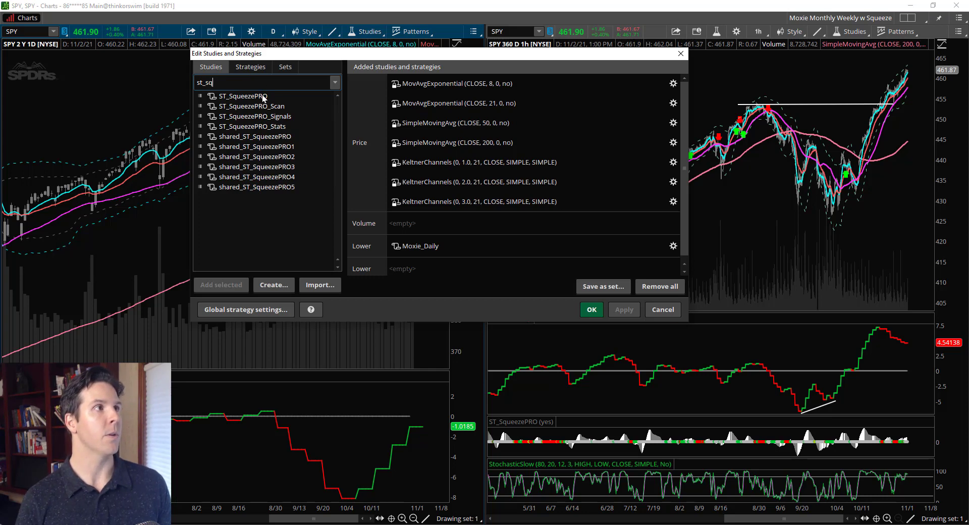
double_click(262, 95)
Open the ST_SqueezePRO settings and review the squeeze plot's style and colours
left_click(478, 229)
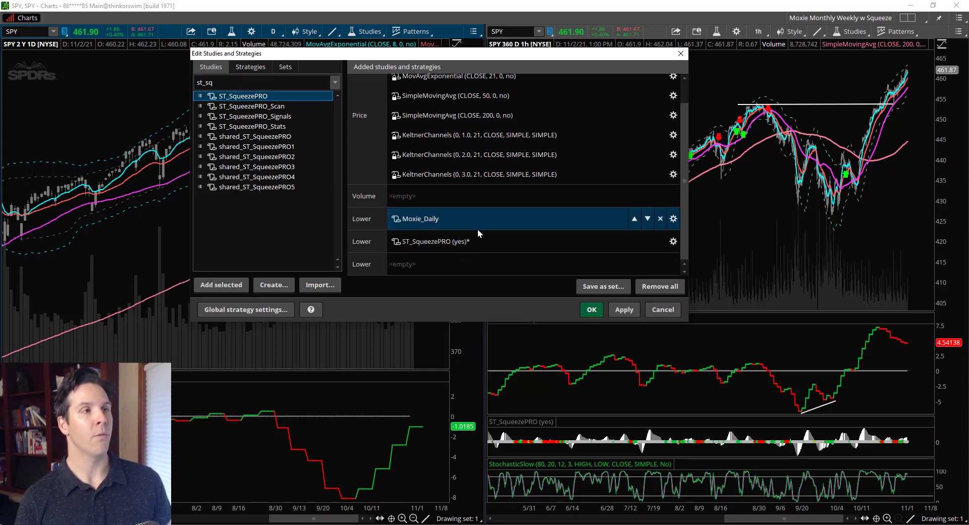
left_click(452, 242)
double_click(450, 242)
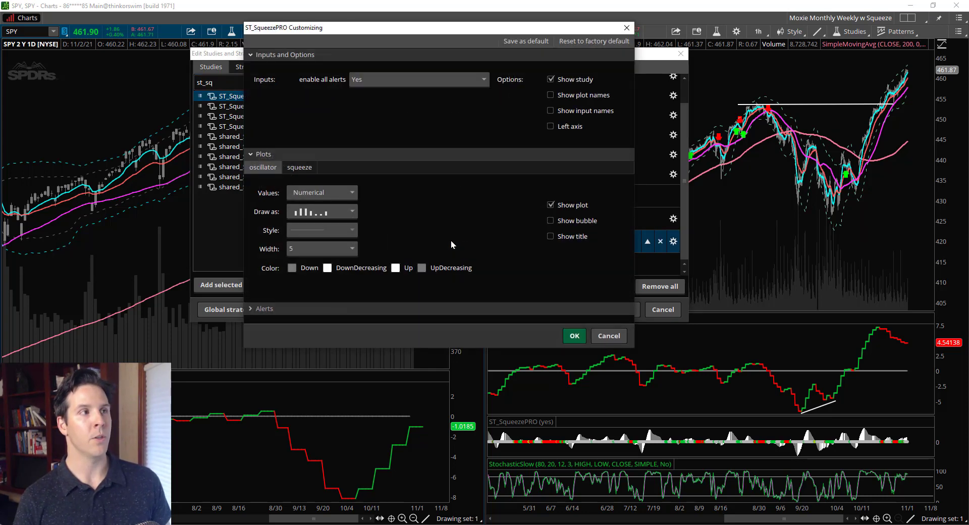
left_click(299, 168)
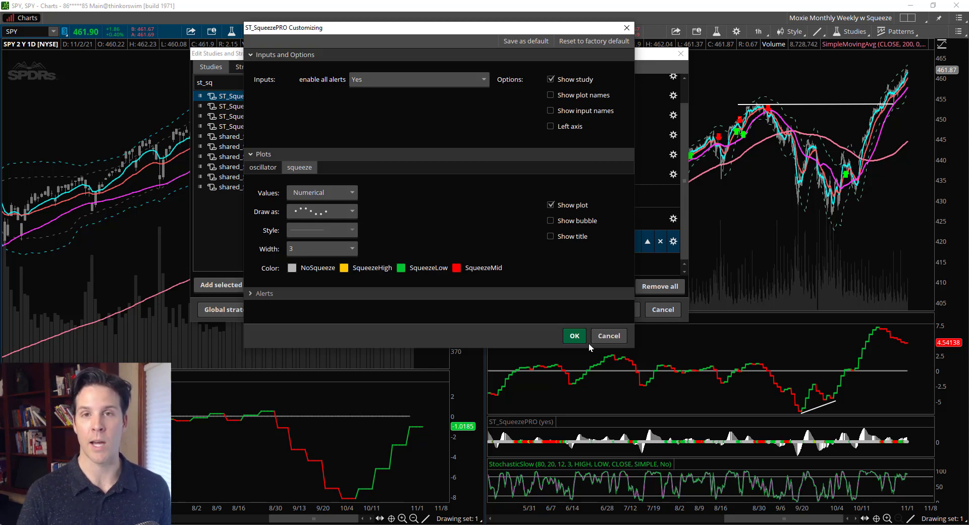
Confirm and apply ST_SqueezePRO, then add StochasticSlow as a third lower study
left_click(564, 337)
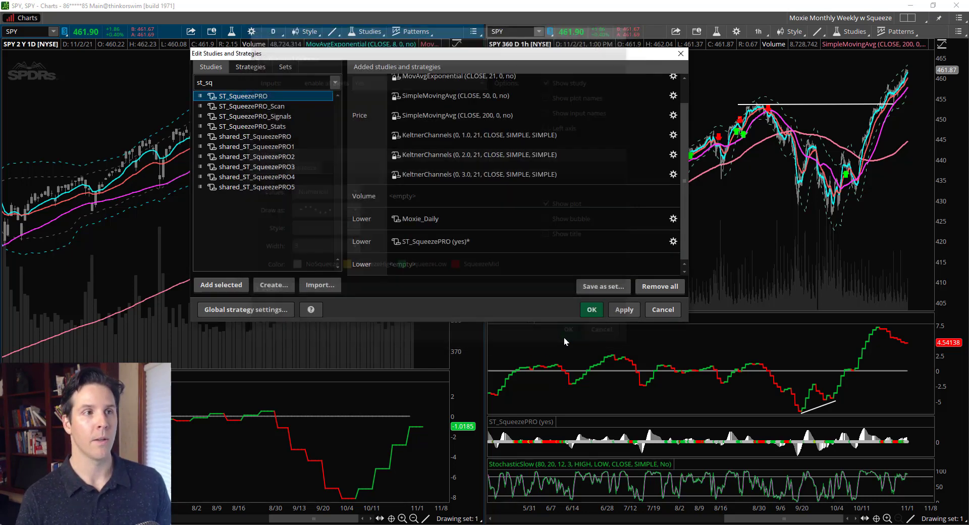
left_click(619, 306)
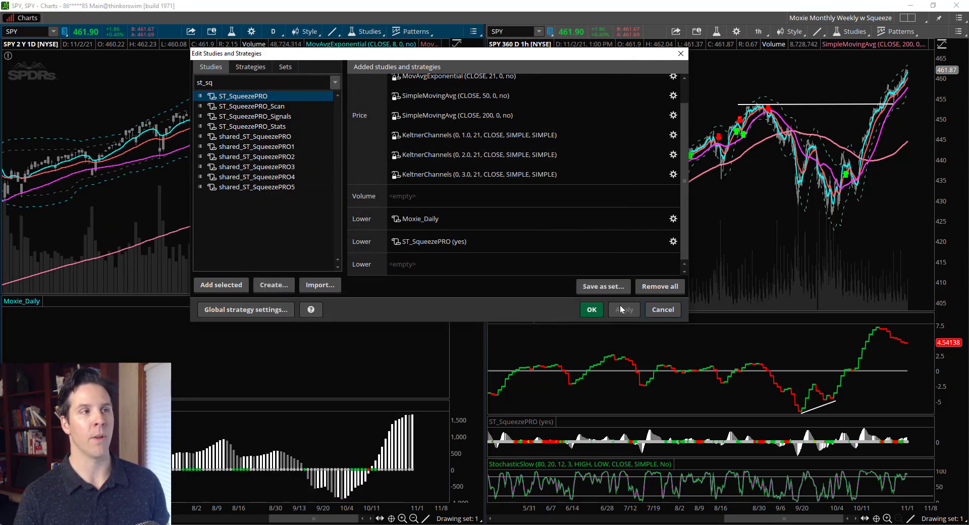
left_click(258, 84)
key("BackSpace")
key("BackSpace")
key("BackSpace")
key("BackSpace")
key("BackSpace")
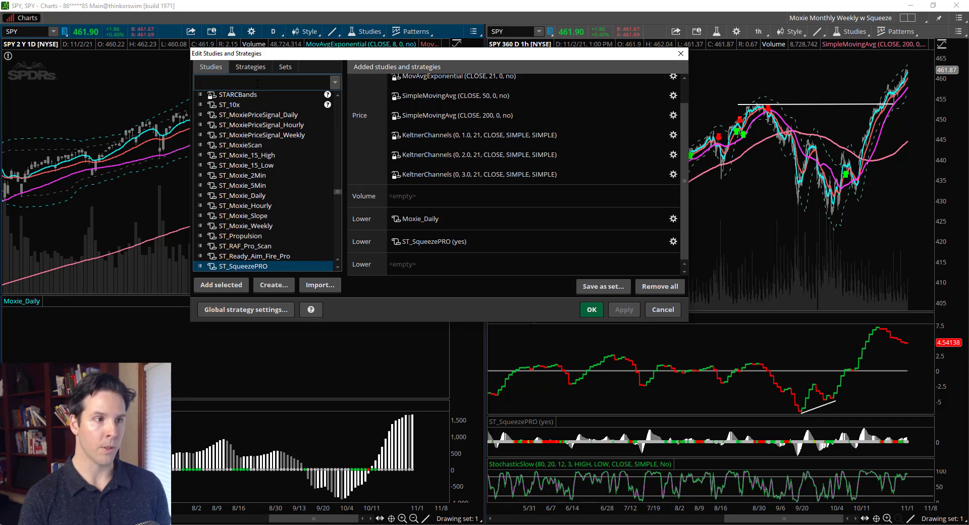
type("stocha")
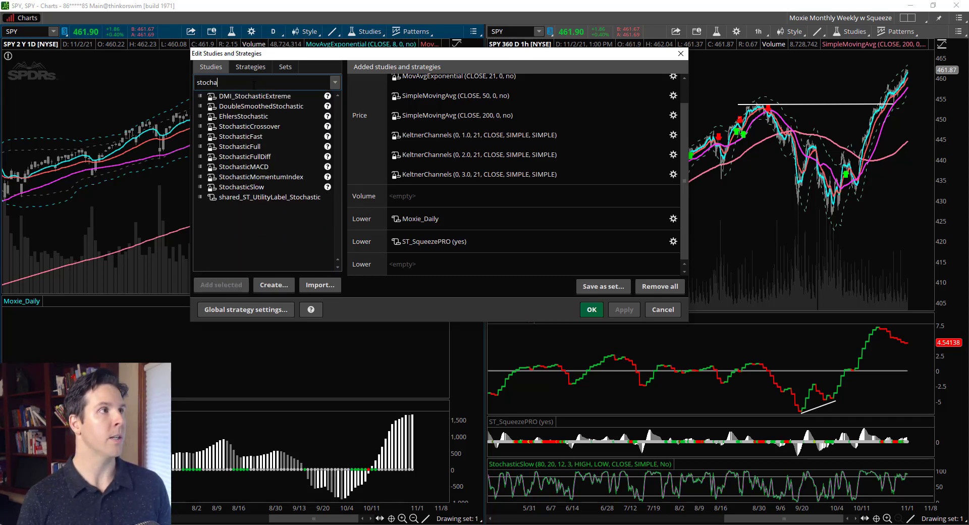
left_click(254, 188)
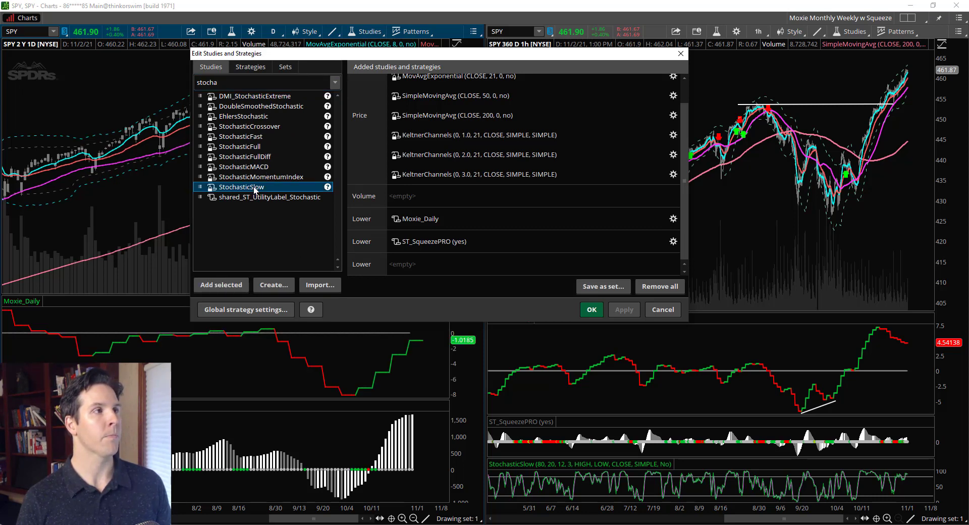
double_click(255, 189)
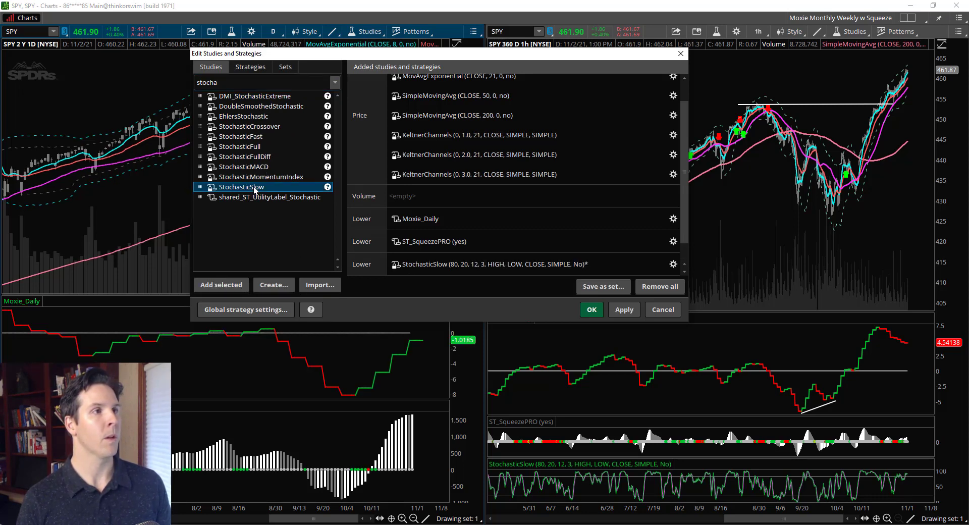
Review StochasticSlow inputs (80, 20, 12, 3, HIGH, LOW, CLOSE, SIMPLE) and SlowD/OverBought plots, then accept
double_click(446, 264)
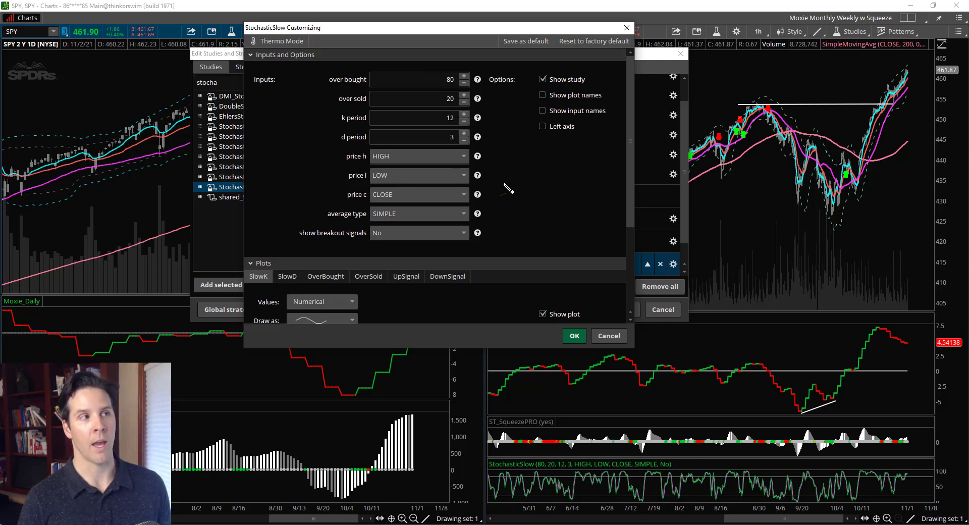
scroll(505, 187, "down", 2)
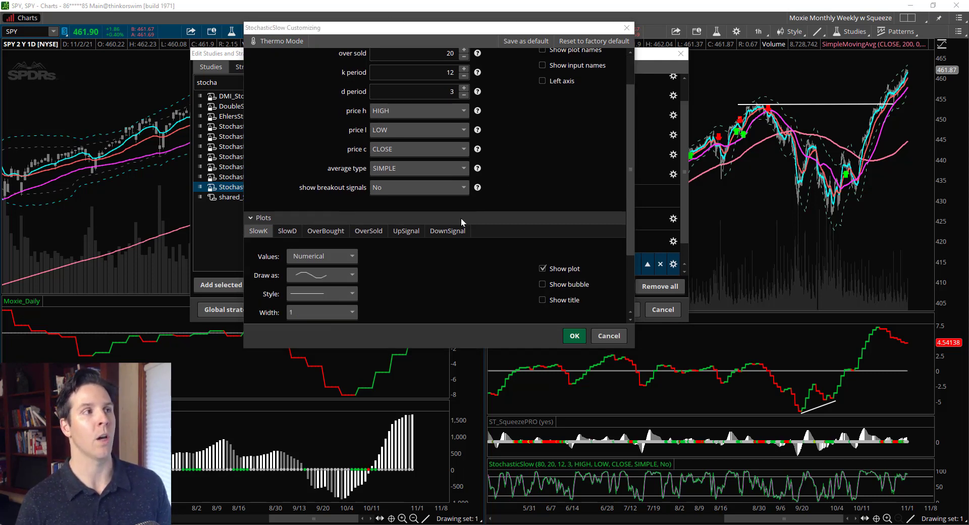
left_click(281, 232)
scroll(334, 210, "down", 3)
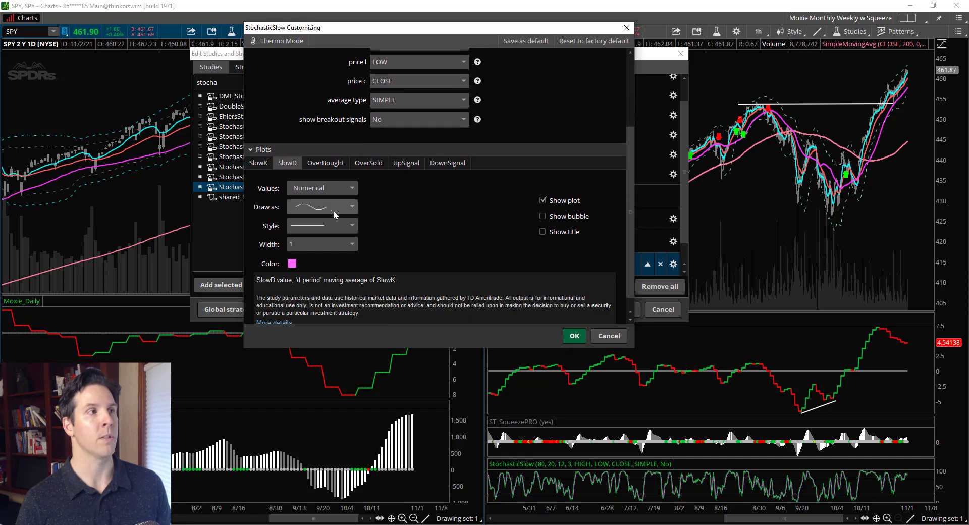
left_click(325, 166)
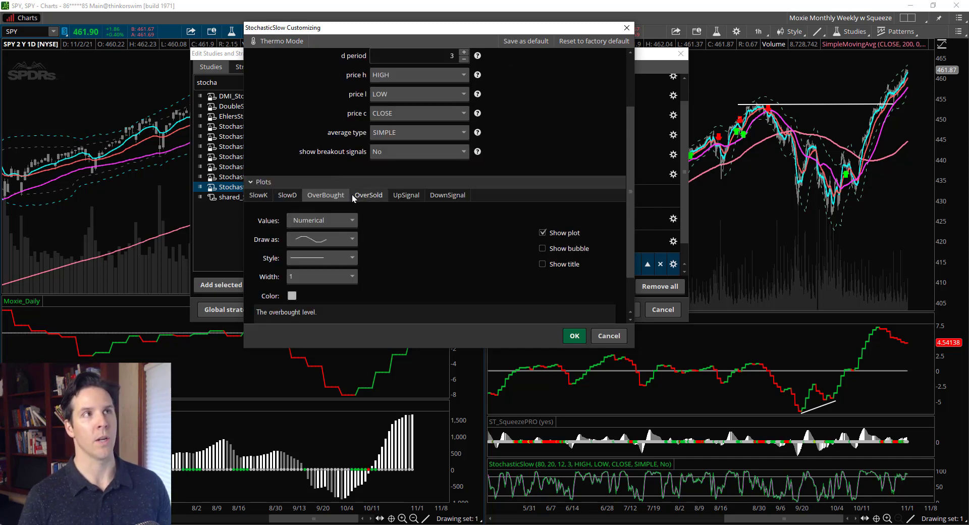
left_click(575, 336)
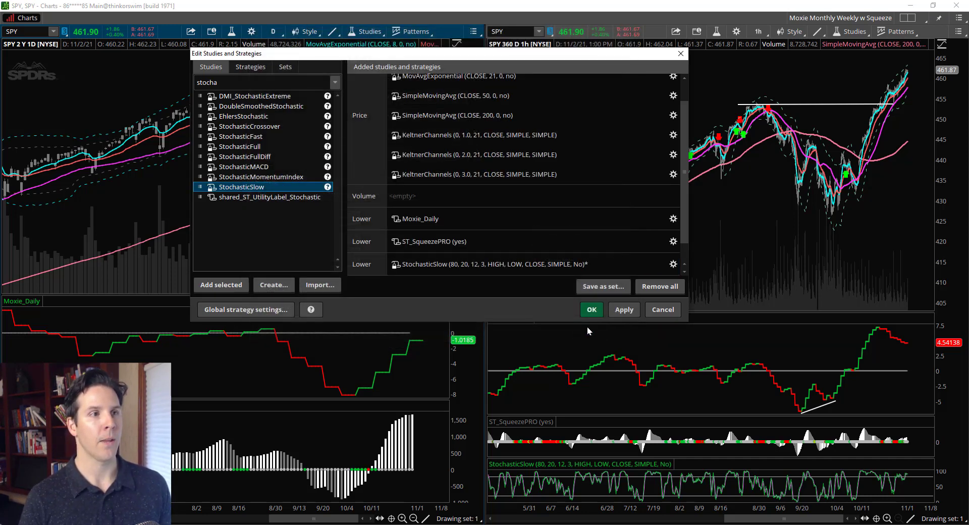
Apply, move StochasticSlow above ST_SqueezePRO in the Lower studies, and apply the new order
left_click(626, 307)
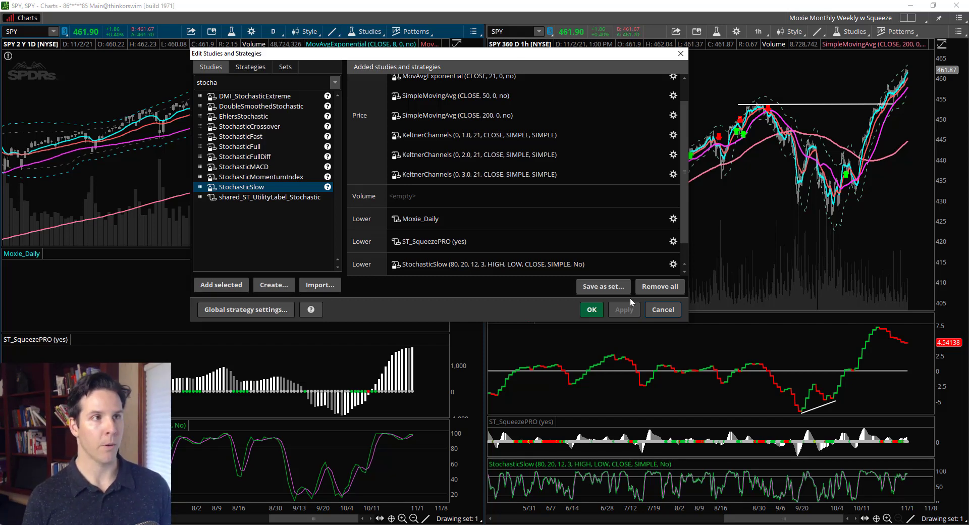
left_click(427, 267)
mouse_move(426, 268)
left_mouse_down()
mouse_move(429, 235)
mouse_move(426, 267)
left_mouse_up()
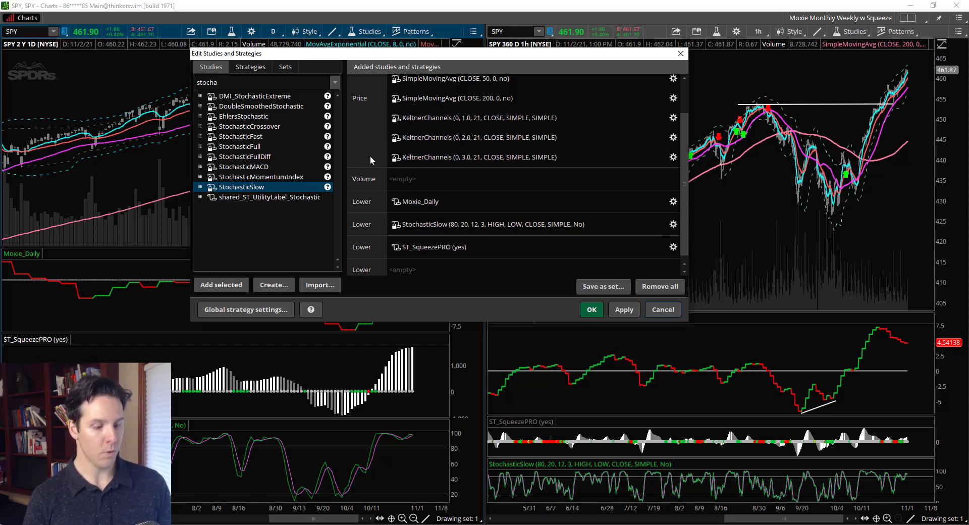
mouse_move(379, 215)
left_mouse_down()
mouse_move(354, 234)
mouse_move(376, 247)
mouse_move(360, 279)
left_mouse_up()
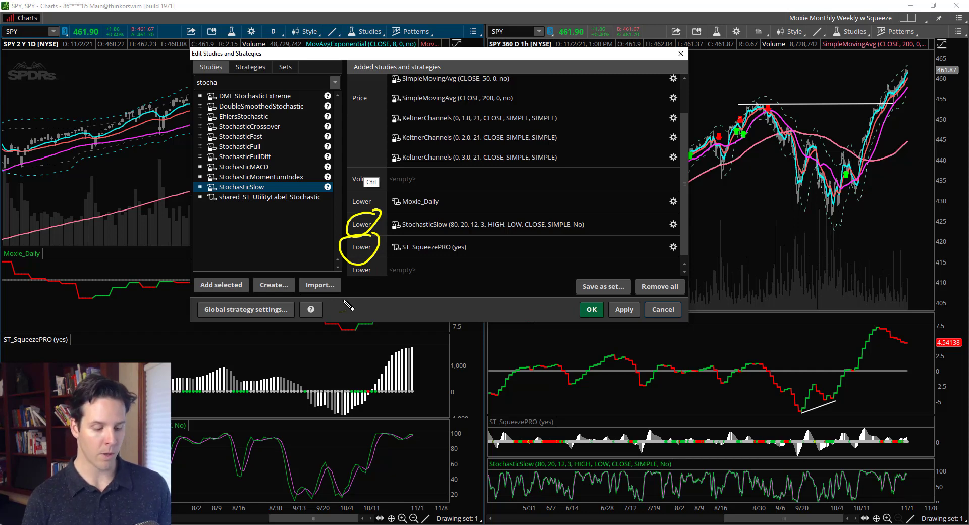
key("Escape")
left_click_drag(434, 247, 435, 226)
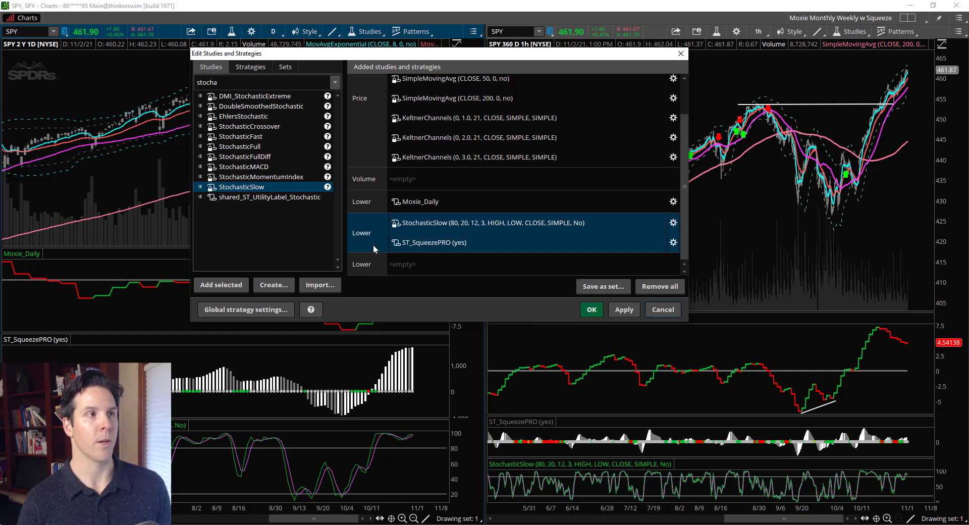
left_click_drag(407, 244, 406, 263)
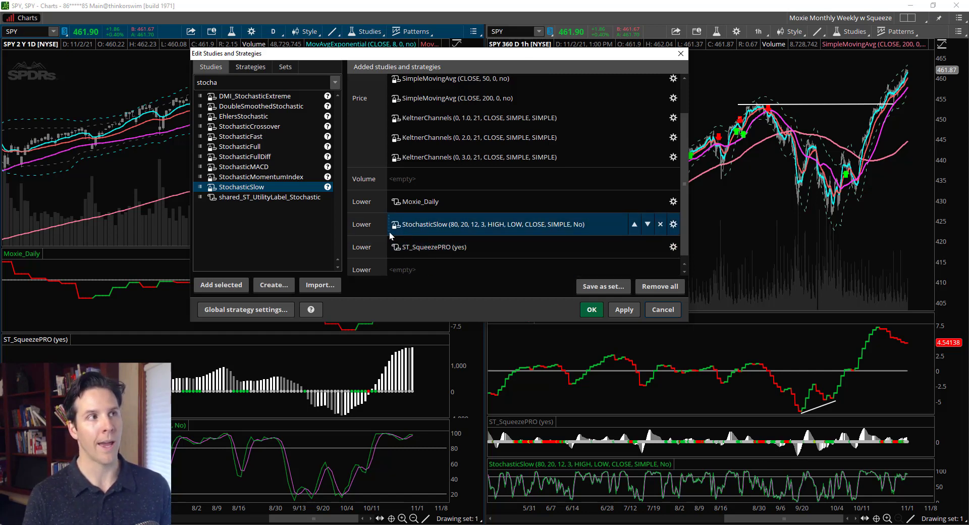
left_click(626, 309)
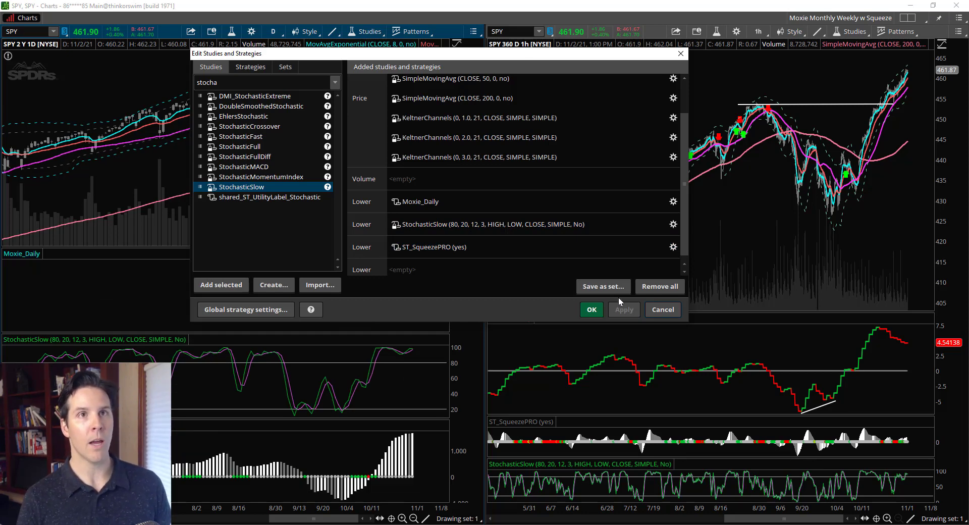
Close Edit Studies and resize the left chart's price, Moxie_Daily, StochasticSlow and squeeze panes
left_click(590, 310)
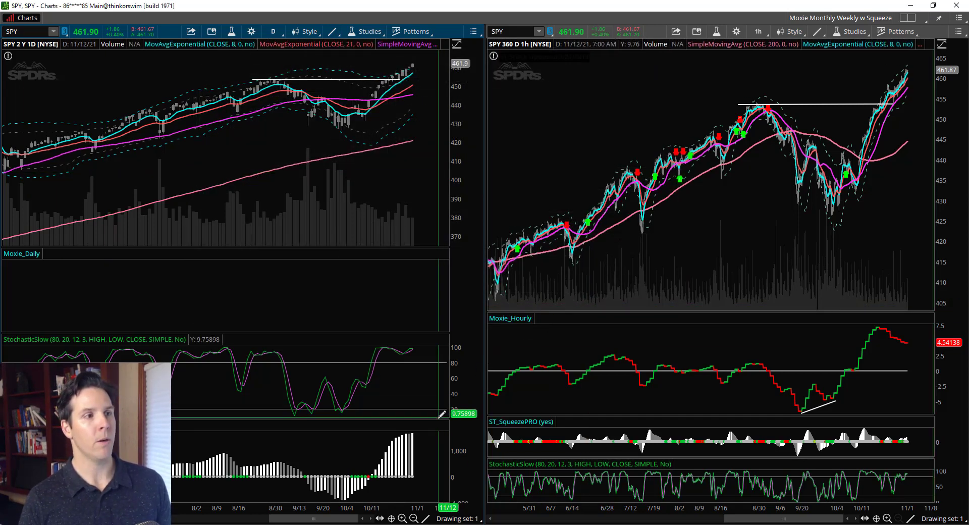
left_click_drag(441, 419, 441, 459)
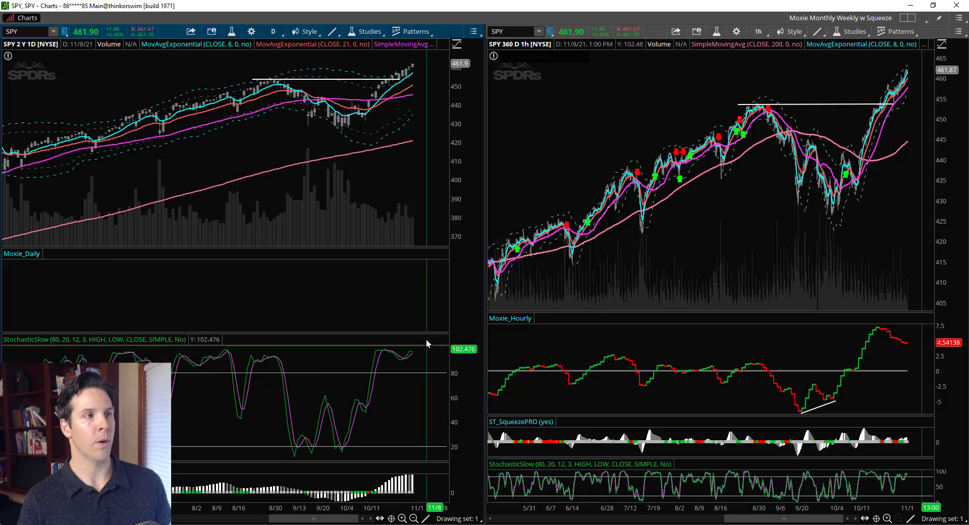
left_click_drag(428, 333, 426, 287)
left_click_drag(427, 247, 425, 197)
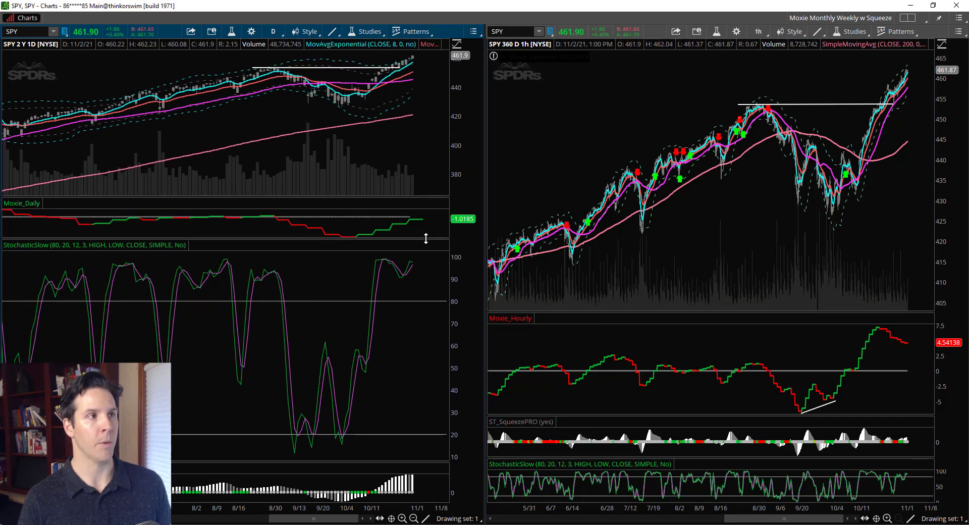
left_click_drag(424, 263, 423, 408)
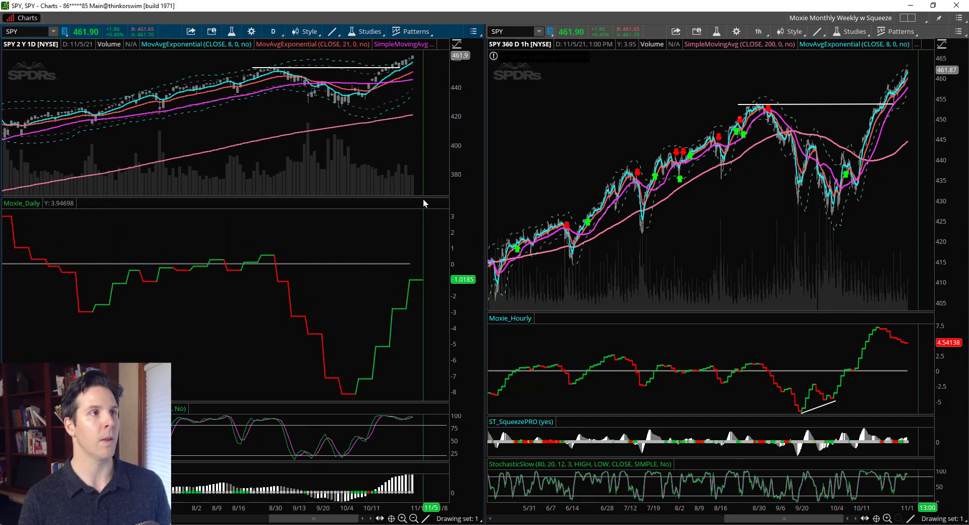
left_click_drag(423, 192, 414, 304)
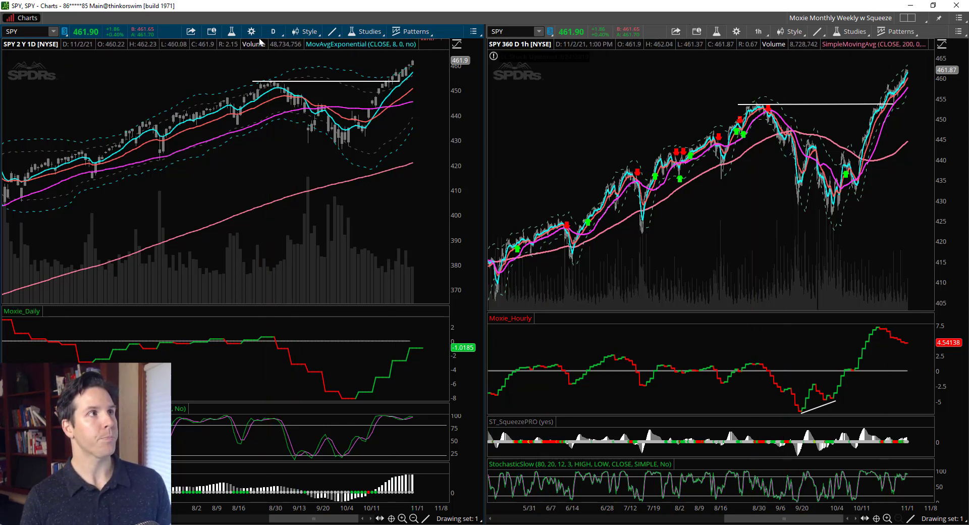
left_click(298, 33)
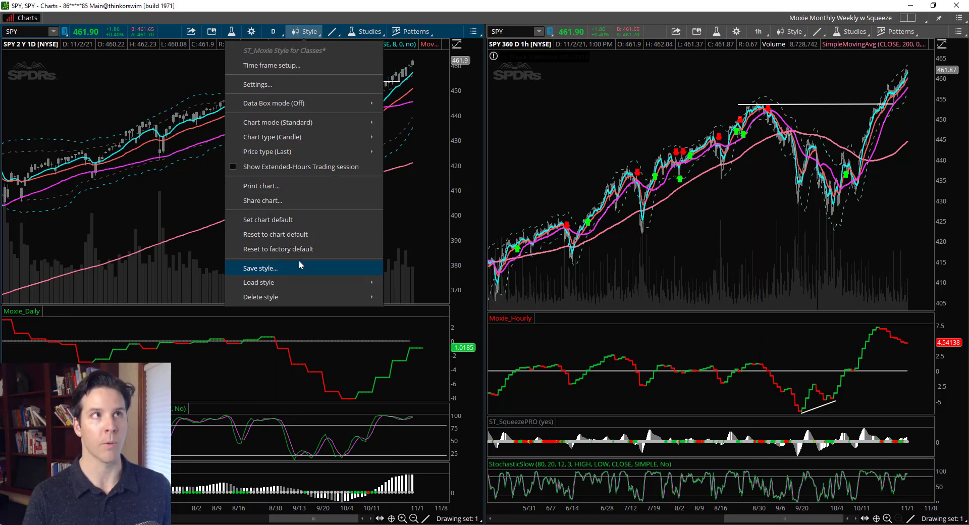
left_click(615, 20)
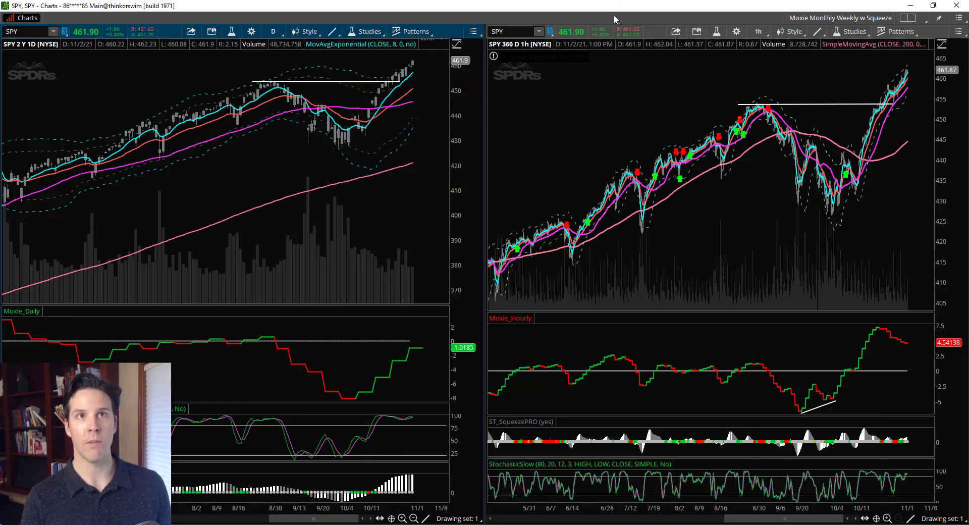
left_click(915, 21)
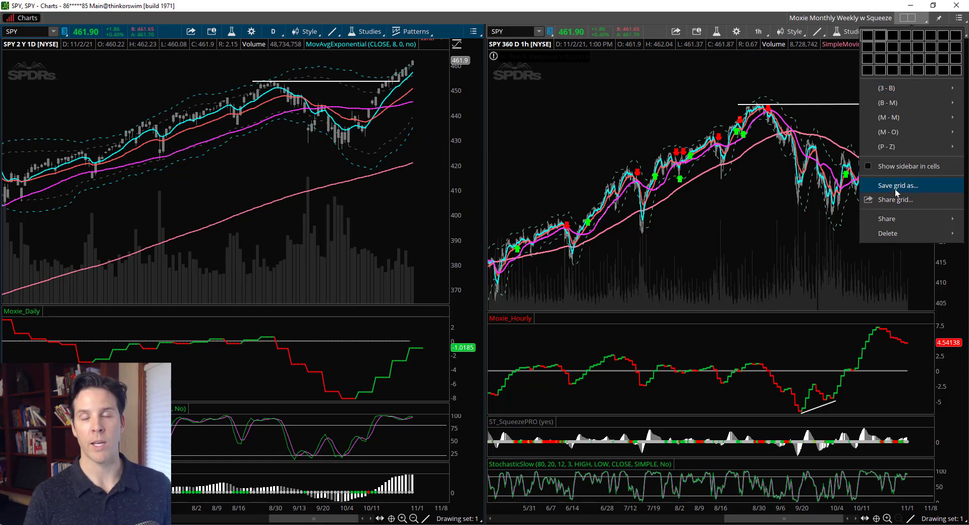
left_click(716, 20)
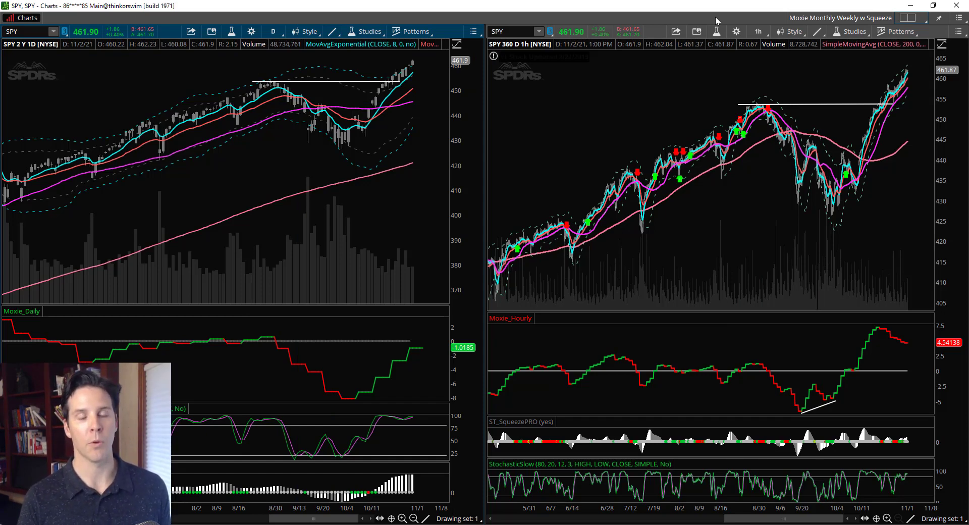
left_click(958, 18)
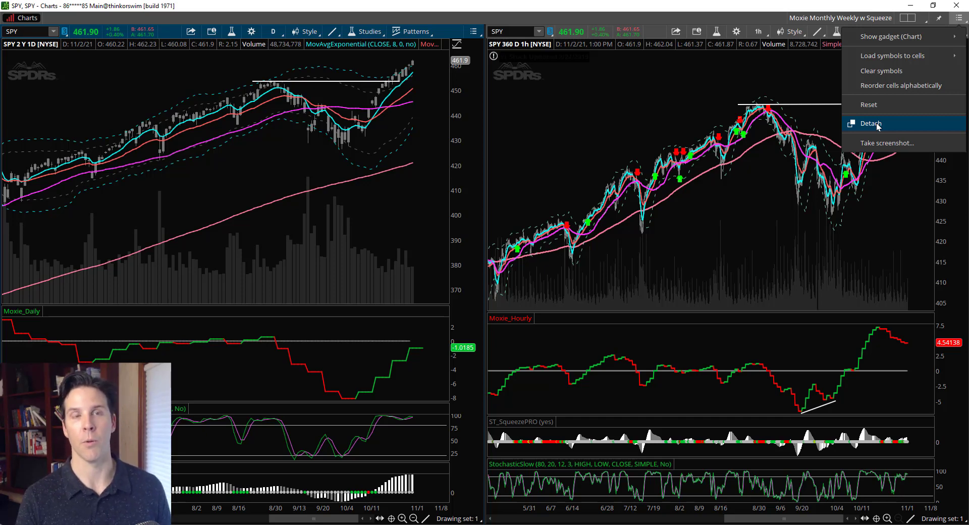
left_click(728, 21)
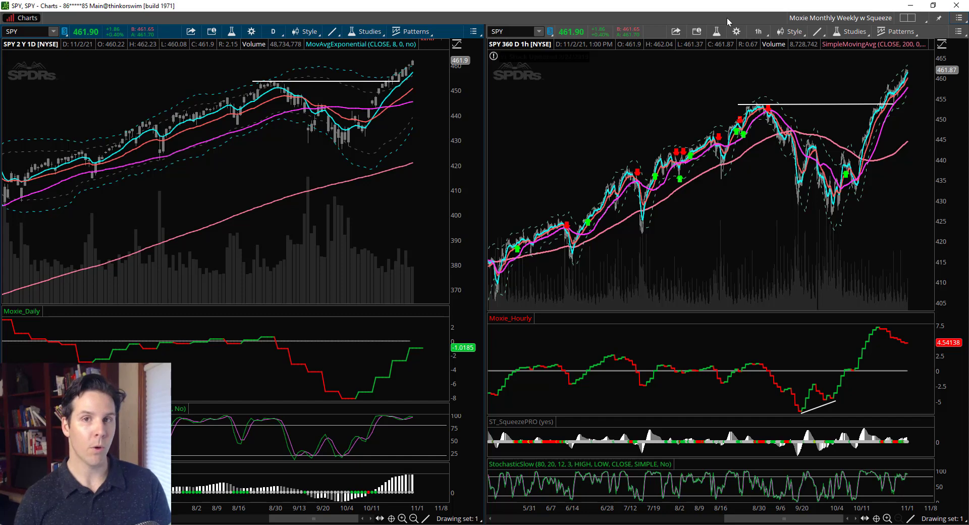